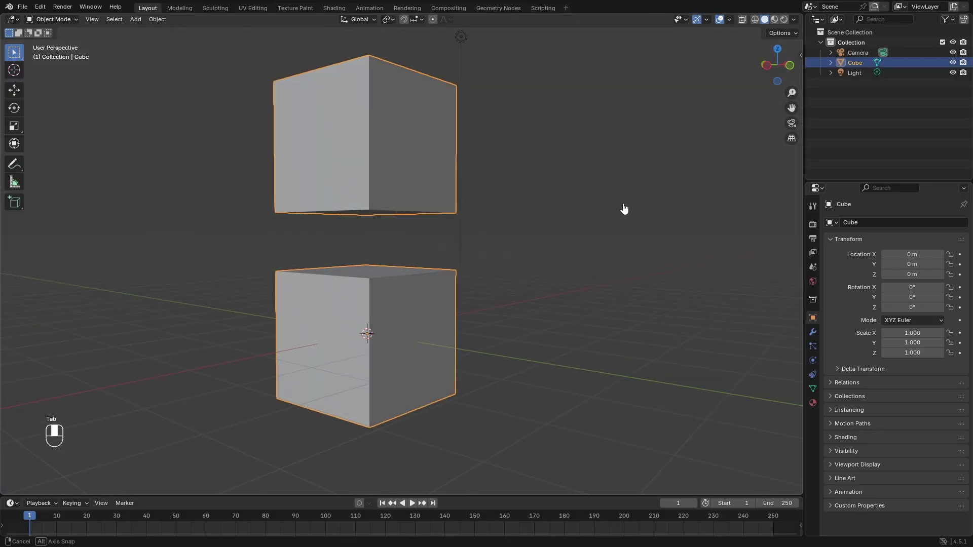
Enter Edit Mode on the object made of two stacked cubes.
{"action": "middle_click_drag", "start_coordinate": [623, 211], "coordinate": [564, 232]}
{"action": "scroll", "coordinate": [411, 237], "scroll_direction": "up", "scroll_amount": 3}
{"action": "middle_click_drag", "start_coordinate": [349, 190], "coordinate": [362, 162]}
{"action": "key", "text": "Tab"}
{"action": "key", "text": "Tab"}
{"action": "scroll", "coordinate": [413, 165], "scroll_direction": "down", "scroll_amount": 3}
{"action": "key", "text": "Tab"}
{"action": "middle_click_drag", "start_coordinate": [304, 179], "coordinate": [388, 179]}
{"action": "scroll", "coordinate": [388, 180], "scroll_direction": "up", "scroll_amount": 2}
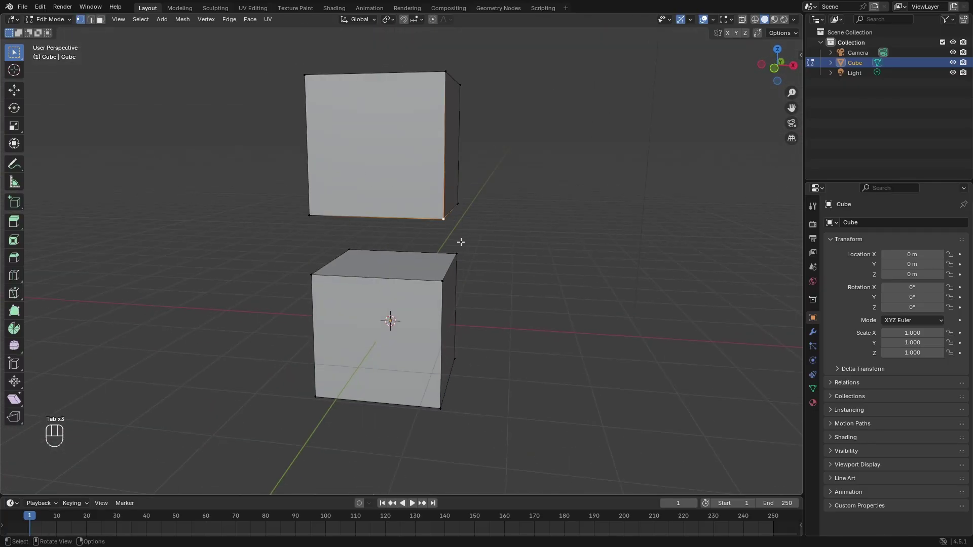
Try to close the gap between the cubes by moving the upper cube's front vertices down along Z.
{"action": "key", "text": "g"}
{"action": "key", "text": "z"}
{"action": "right_click", "coordinate": [400, 236]}
{"action": "middle_click_drag", "start_coordinate": [326, 200], "coordinate": [359, 135]}
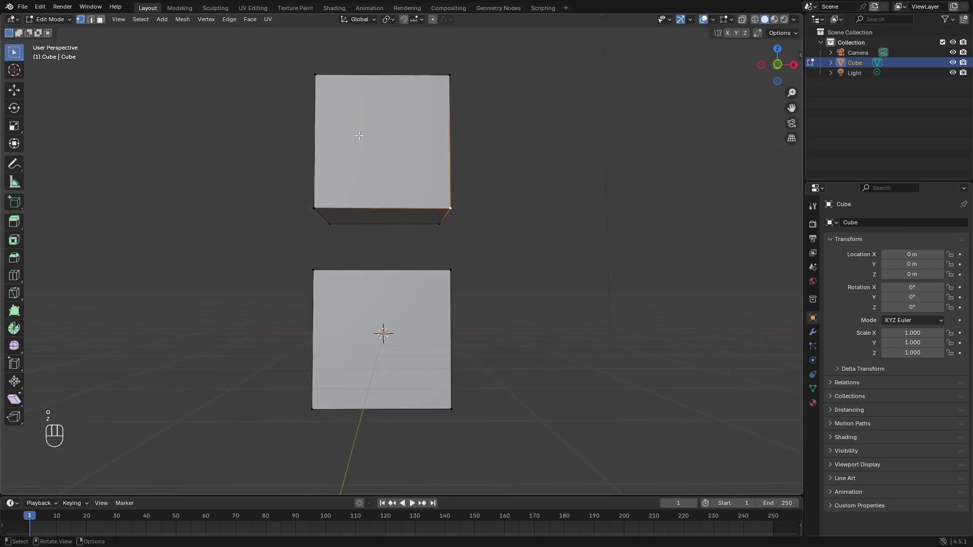
{"action": "left_click_drag", "start_coordinate": [298, 63], "coordinate": [494, 236]}
{"action": "key", "text": "g"}
{"action": "key", "text": "z"}
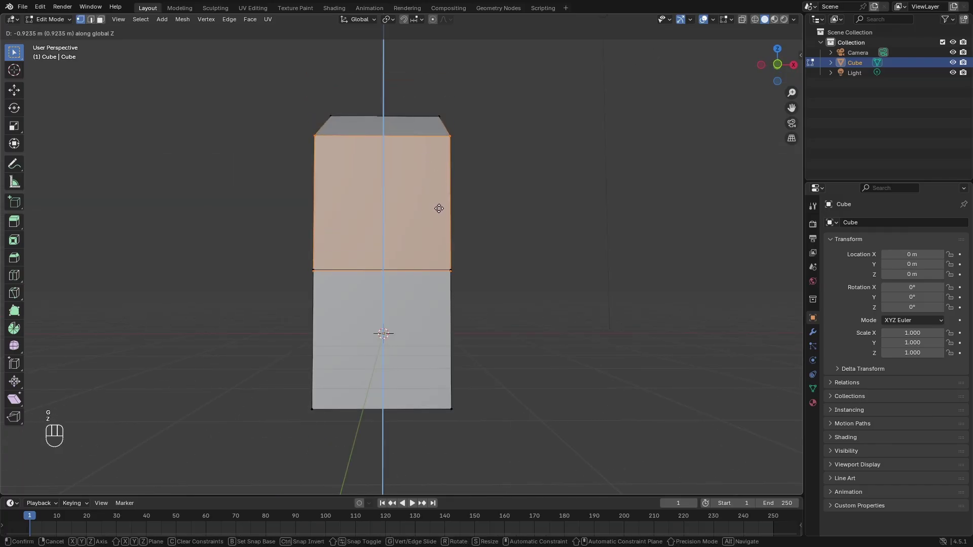
{"action": "left_click", "coordinate": [456, 210]}
{"action": "middle_click_drag", "start_coordinate": [463, 215], "coordinate": [456, 159]}
{"action": "key", "text": "ctrl+z"}
Select the facing vertices of the upper and lower cubes and connect them with Bridge Edge Loops.
{"action": "middle_click_drag", "start_coordinate": [368, 190], "coordinate": [339, 165]}
{"action": "scroll", "coordinate": [379, 170], "scroll_direction": "up", "scroll_amount": 2}
{"action": "left_click", "coordinate": [284, 164]}
{"action": "middle_click_drag", "start_coordinate": [225, 156], "coordinate": [234, 144]}
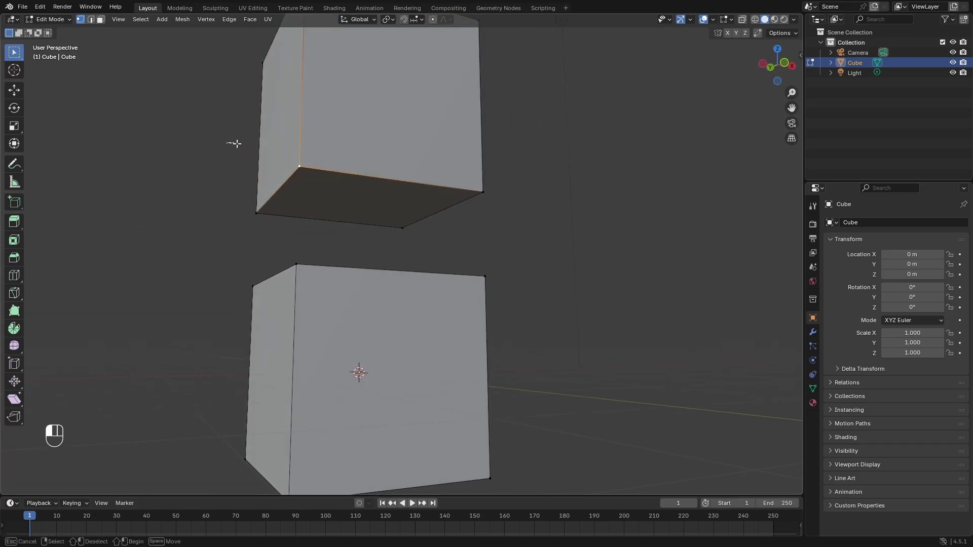
{"action": "left_click_drag", "start_coordinate": [230, 144], "coordinate": [492, 240]}
{"action": "middle_click_drag", "start_coordinate": [356, 206], "coordinate": [296, 279]}
{"action": "left_click_drag", "start_coordinate": [252, 240], "coordinate": [512, 310], "text": "shift"}
{"action": "middle_click_drag", "start_coordinate": [562, 351], "coordinate": [479, 245]}
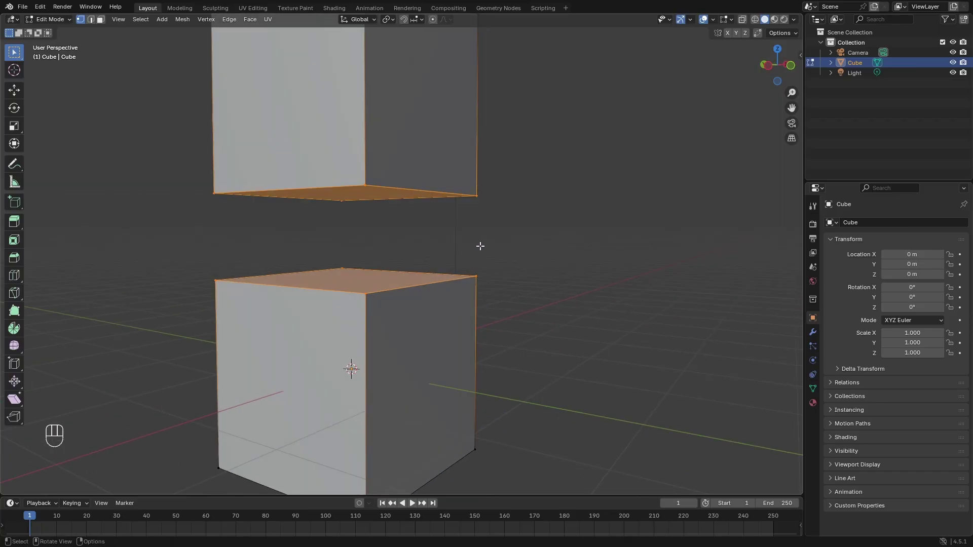
{"action": "left_click", "coordinate": [228, 19]}
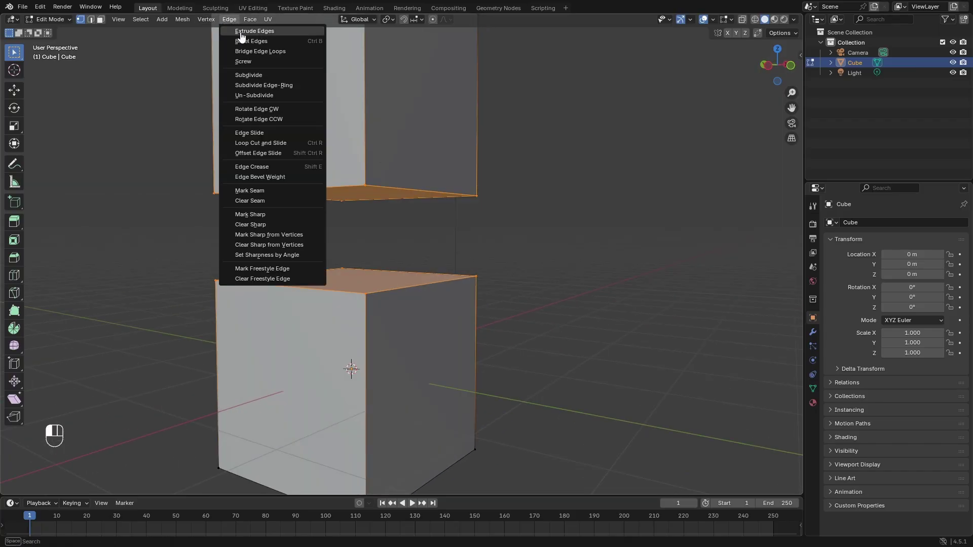
{"action": "left_click", "coordinate": [241, 52]}
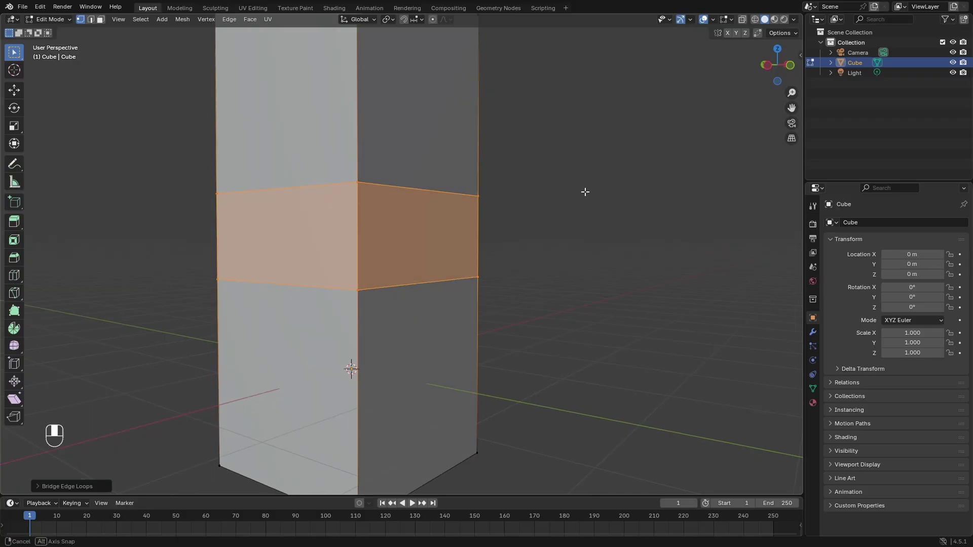
Try moving individual corner vertices of the bridged section between the two cubes.
{"action": "middle_click_drag", "start_coordinate": [584, 191], "coordinate": [471, 196]}
{"action": "left_click", "coordinate": [471, 188]}
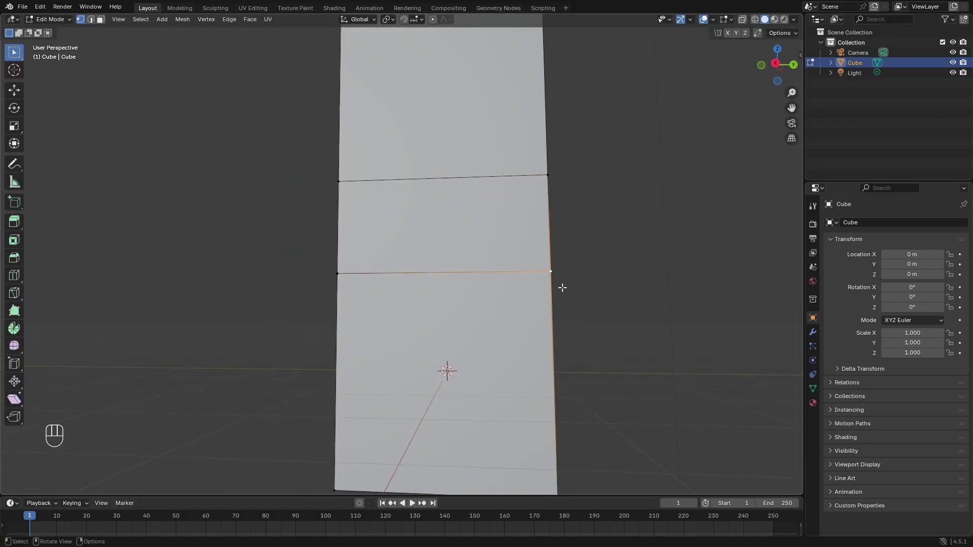
{"action": "middle_click_drag", "start_coordinate": [560, 285], "coordinate": [515, 293]}
{"action": "key", "text": "g"}
{"action": "right_click", "coordinate": [495, 304]}
{"action": "left_click", "coordinate": [474, 155]}
{"action": "key", "text": "g"}
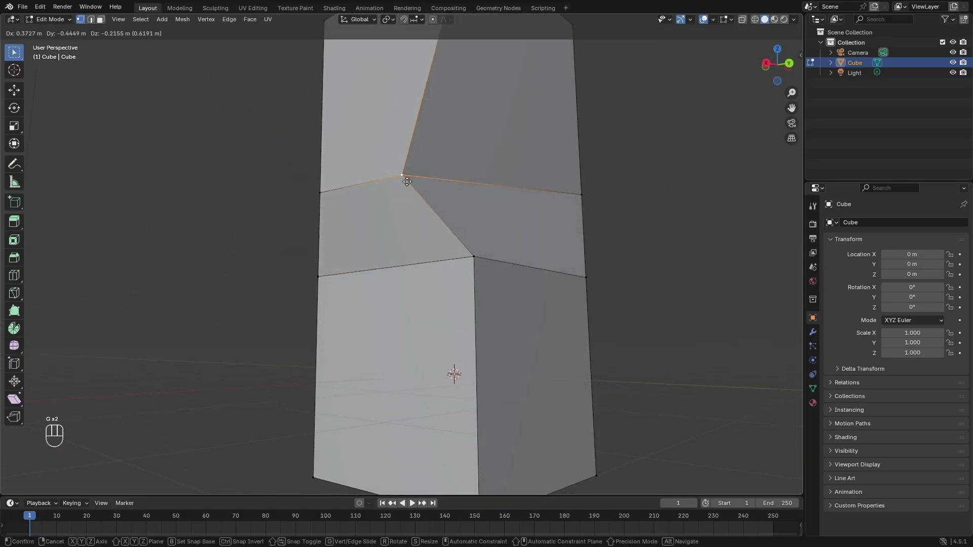
{"action": "right_click", "coordinate": [405, 181]}
{"action": "middle_click_drag", "start_coordinate": [506, 195], "coordinate": [598, 205]}
{"action": "scroll", "coordinate": [590, 216], "scroll_direction": "down", "scroll_amount": 2}
{"action": "middle_click_drag", "start_coordinate": [572, 220], "coordinate": [595, 221]}
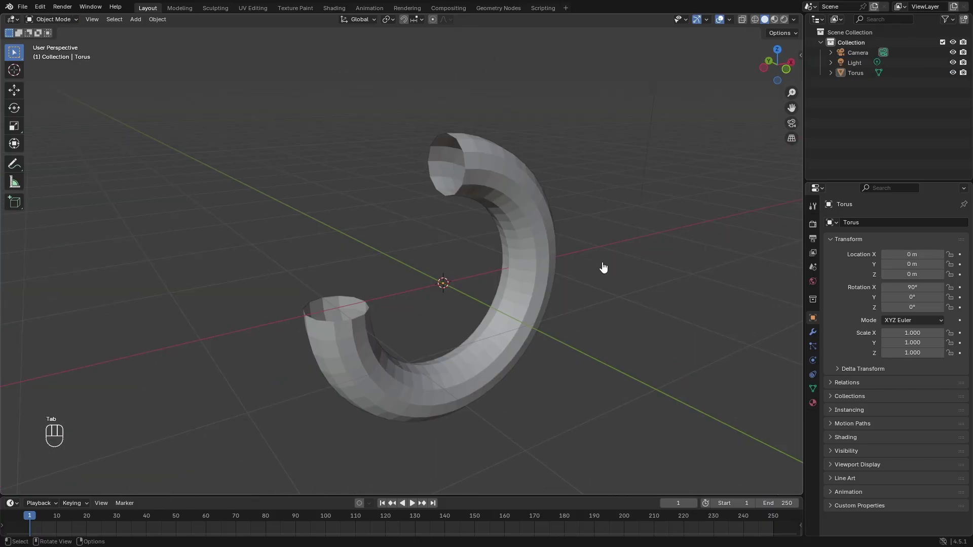
Enter Edit Mode on the partial torus and select the vertices around its upper open end.
{"action": "left_click", "coordinate": [541, 263]}
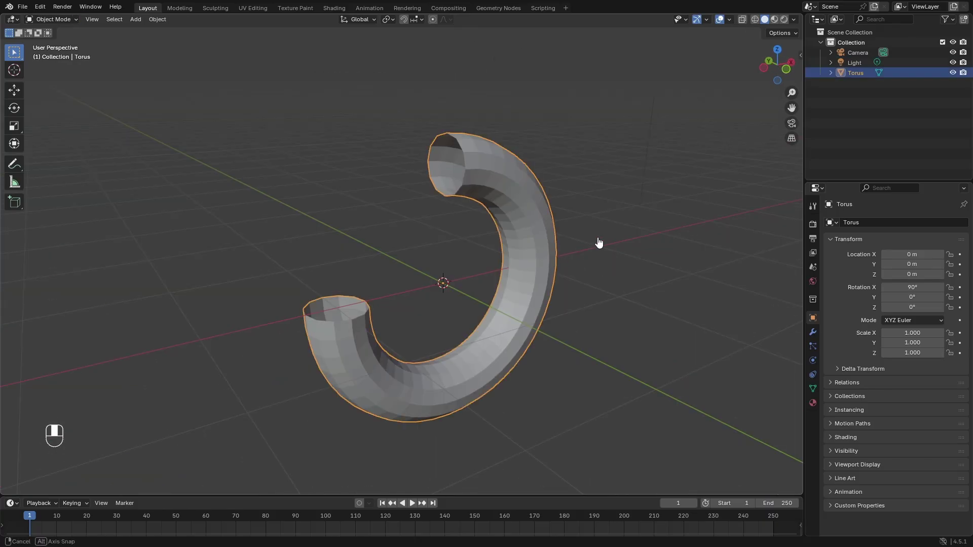
{"action": "middle_click_drag", "start_coordinate": [597, 241], "coordinate": [437, 184]}
{"action": "middle_click_drag", "start_coordinate": [414, 234], "coordinate": [428, 210]}
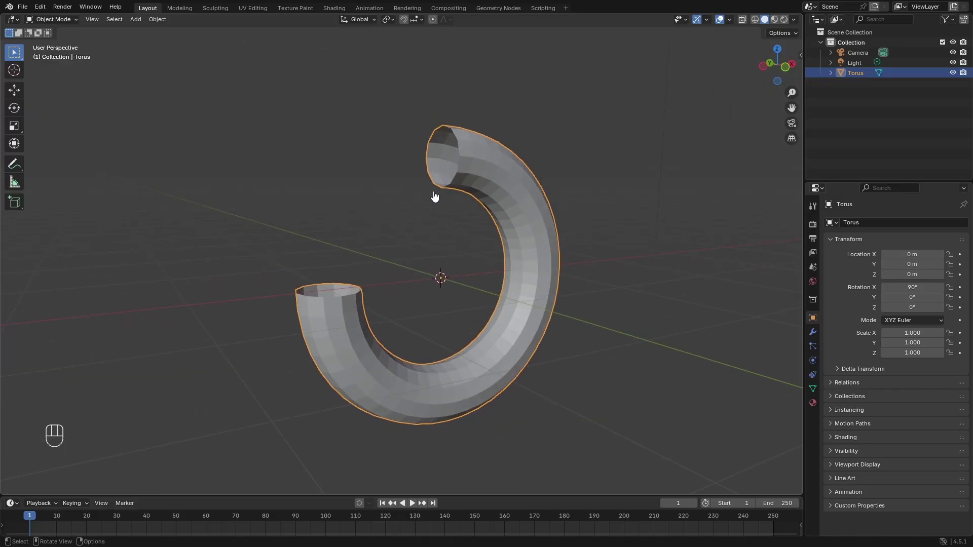
{"action": "key", "text": "Tab"}
{"action": "left_click", "coordinate": [470, 147]}
{"action": "middle_click_drag", "start_coordinate": [454, 145], "coordinate": [428, 143]}
{"action": "left_click_drag", "start_coordinate": [409, 115], "coordinate": [440, 210]}
{"action": "middle_click_drag", "start_coordinate": [440, 210], "coordinate": [403, 123]}
{"action": "left_click_drag", "start_coordinate": [404, 123], "coordinate": [429, 200]}
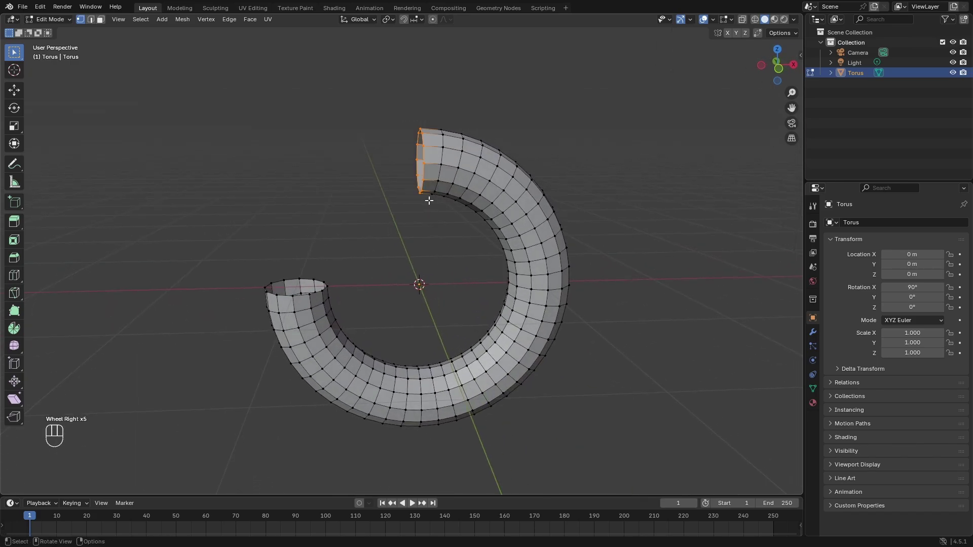
Add the torus's lower open end to the selection and join both ends with Bridge Edge Loops.
{"action": "middle_click_drag", "start_coordinate": [426, 136], "coordinate": [450, 141]}
{"action": "middle_click_drag", "start_coordinate": [397, 220], "coordinate": [376, 196]}
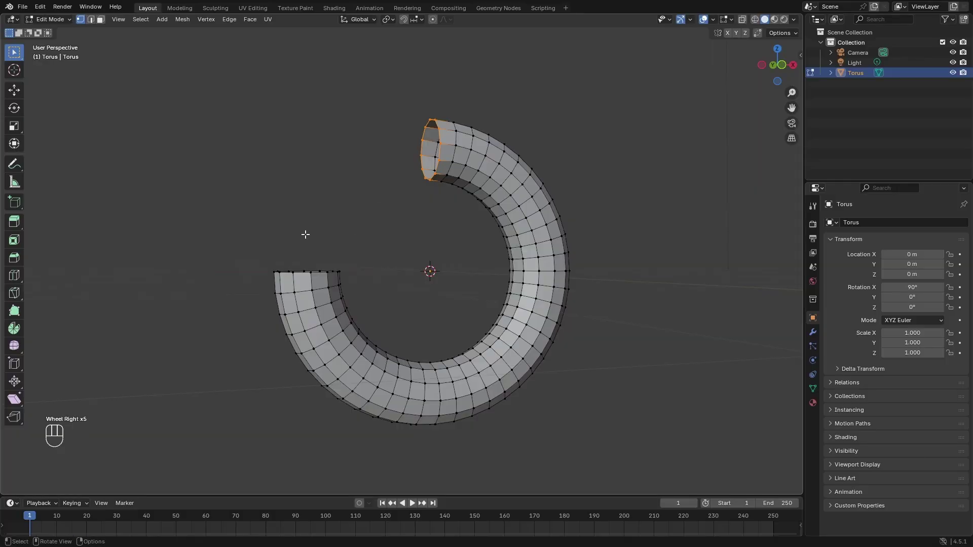
{"action": "middle_click_drag", "start_coordinate": [304, 233], "coordinate": [293, 282]}
{"action": "left_click_drag", "start_coordinate": [264, 264], "coordinate": [345, 288], "text": "shift"}
{"action": "middle_click_drag", "start_coordinate": [347, 285], "coordinate": [364, 263]}
{"action": "left_click", "coordinate": [229, 19]}
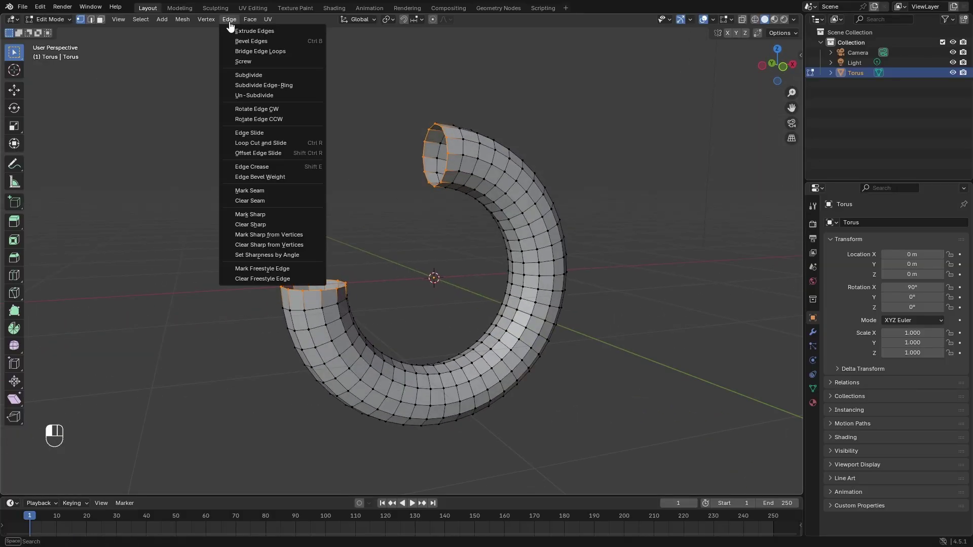
{"action": "left_click", "coordinate": [261, 52]}
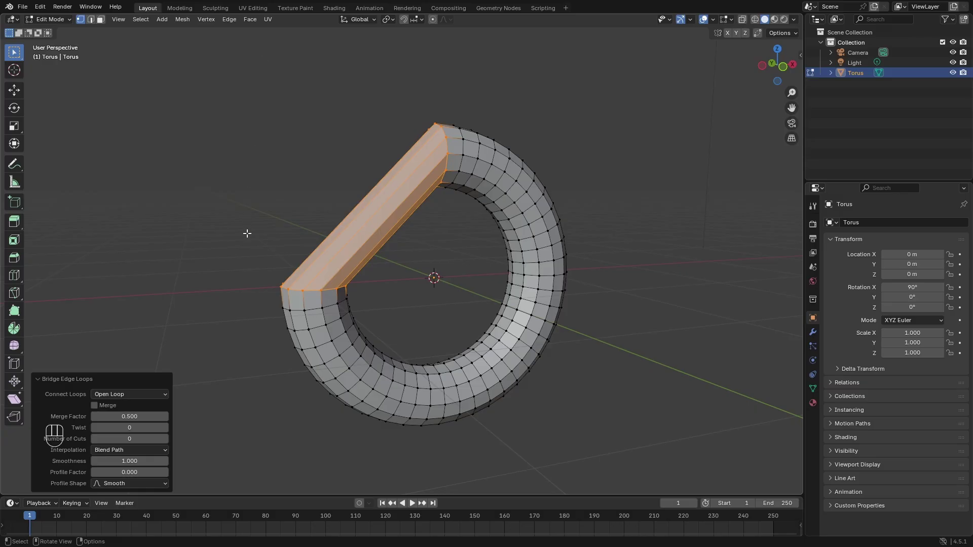
Set the number of cuts in the torus bridge to 14.
{"action": "left_click", "coordinate": [91, 385]}
{"action": "left_click", "coordinate": [80, 490]}
{"action": "left_click", "coordinate": [79, 385]}
{"action": "left_click", "coordinate": [74, 492]}
{"action": "left_click_drag", "start_coordinate": [132, 437], "coordinate": [163, 438]}
{"action": "middle_click_drag", "start_coordinate": [533, 273], "coordinate": [344, 97]}
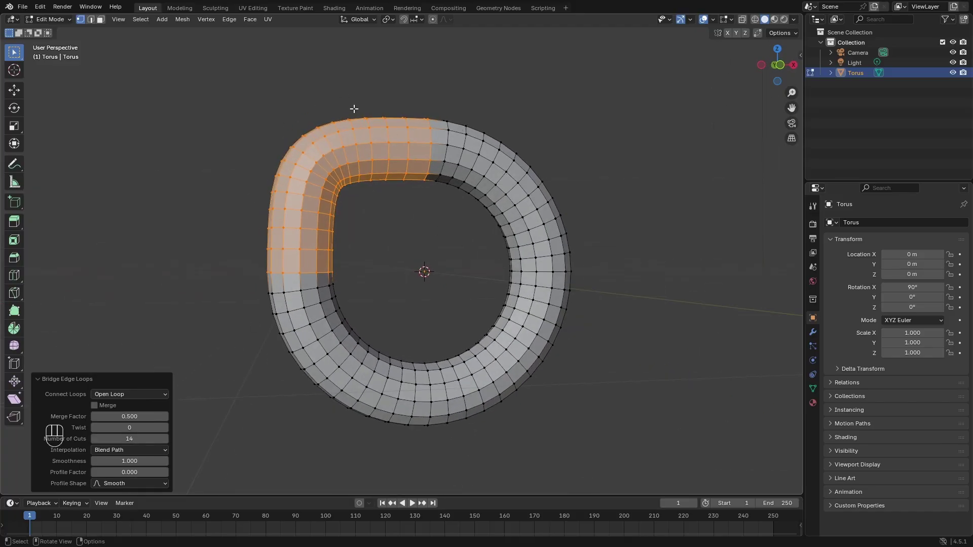
Set the torus bridge's smoothness to 0.55 and view the ring from the front.
{"action": "mouse_move", "coordinate": [146, 460]}
{"action": "left_mouse_down"}
{"action": "mouse_move", "coordinate": [108, 459]}
{"action": "mouse_move", "coordinate": [129, 461]}
{"action": "left_mouse_up"}
{"action": "key", "text": "KP_1"}
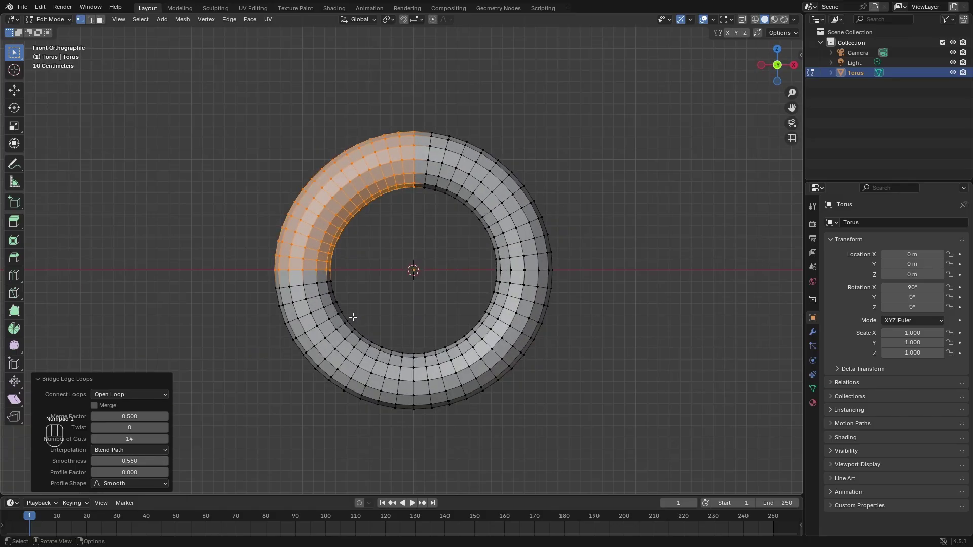
{"action": "scroll", "coordinate": [405, 304], "scroll_direction": "up", "scroll_amount": 4}
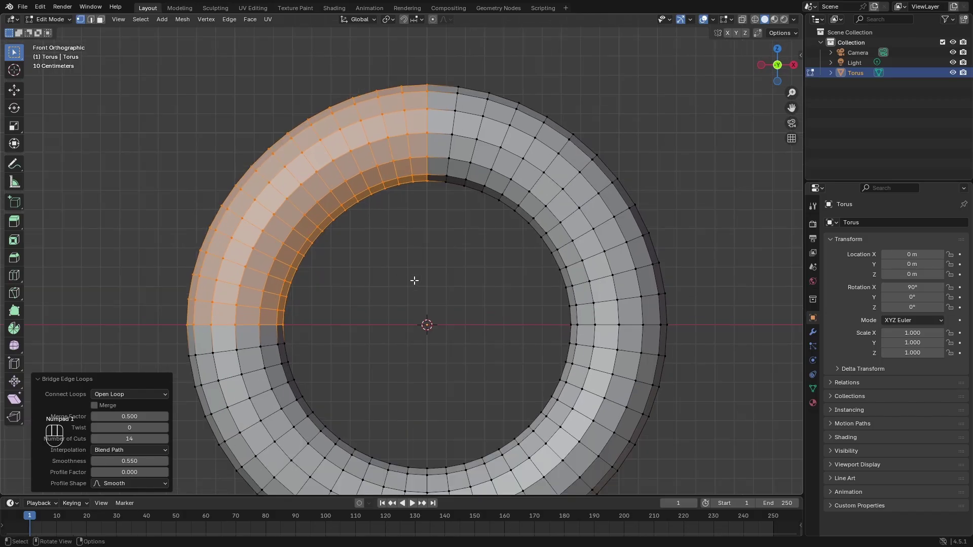
{"action": "scroll", "coordinate": [414, 284], "scroll_direction": "up", "scroll_amount": 1}
Change the torus bridge's smoothness to 0.5.
{"action": "double_click", "coordinate": [129, 461]}
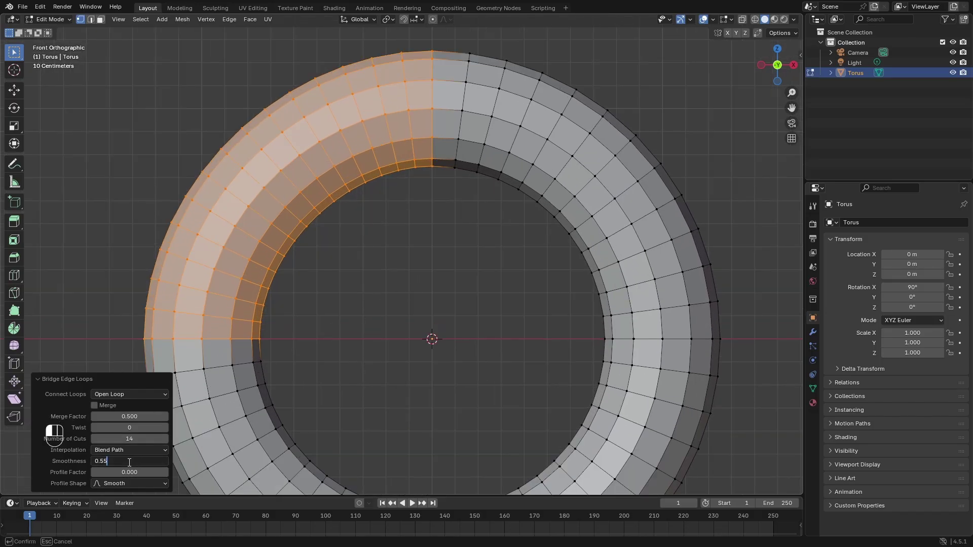
{"action": "key", "text": "Return"}
{"action": "scroll", "coordinate": [393, 325], "scroll_direction": "down", "scroll_amount": 6}
{"action": "scroll", "coordinate": [380, 332], "scroll_direction": "up", "scroll_amount": 4}
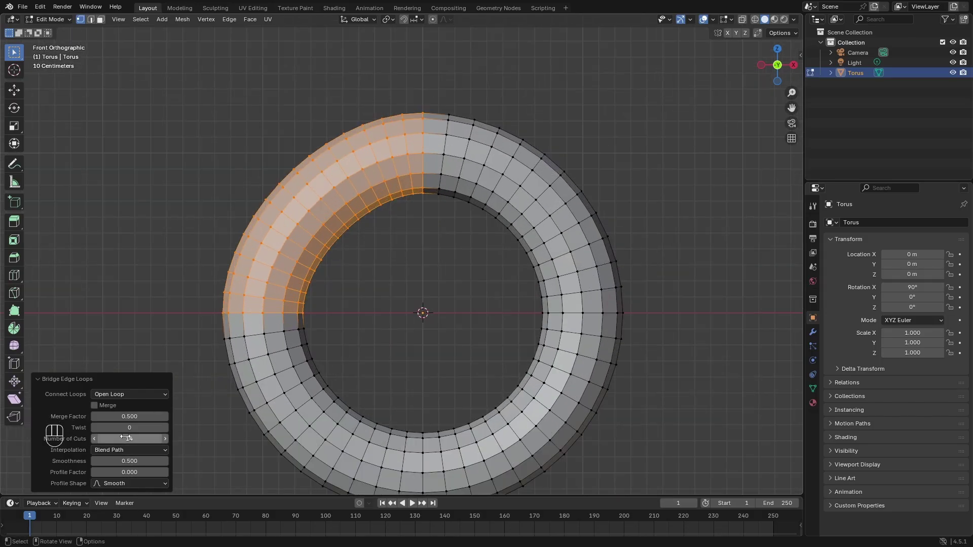
Restore the torus bridge's smoothness to 0.55 and return to Object Mode.
{"action": "left_click", "coordinate": [132, 457]}
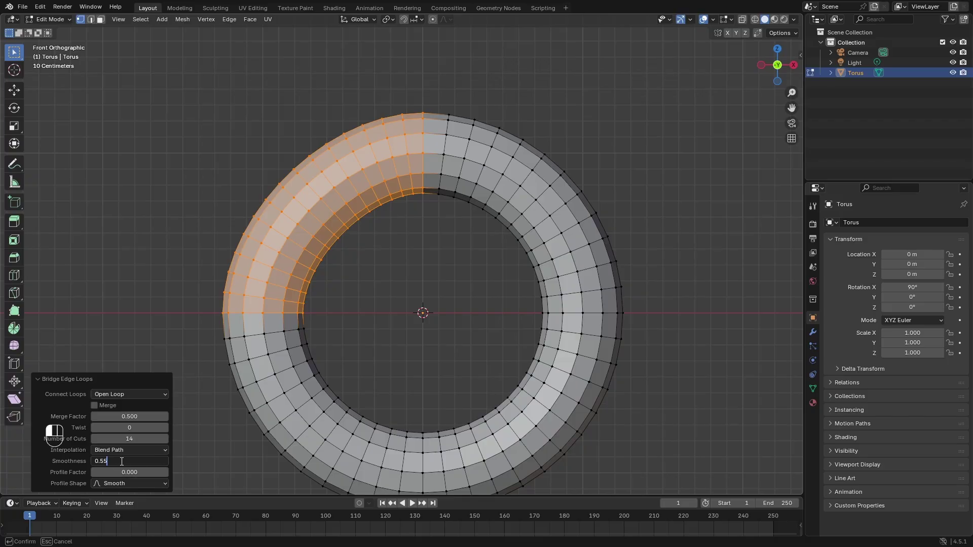
{"action": "type", "text": "0.55"}
{"action": "key", "text": "Return"}
{"action": "scroll", "coordinate": [399, 314], "scroll_direction": "down", "scroll_amount": 3}
{"action": "scroll", "coordinate": [400, 323], "scroll_direction": "up", "scroll_amount": 3}
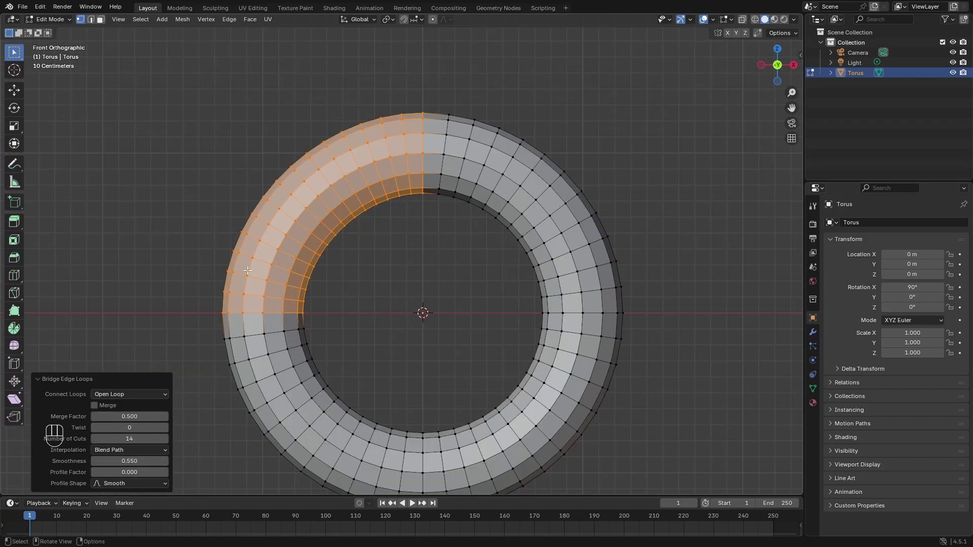
{"action": "scroll", "coordinate": [397, 328], "scroll_direction": "down", "scroll_amount": 5}
{"action": "scroll", "coordinate": [397, 327], "scroll_direction": "up", "scroll_amount": 4}
{"action": "middle_click_drag", "start_coordinate": [397, 327], "coordinate": [446, 275]}
{"action": "key", "text": "Tab"}
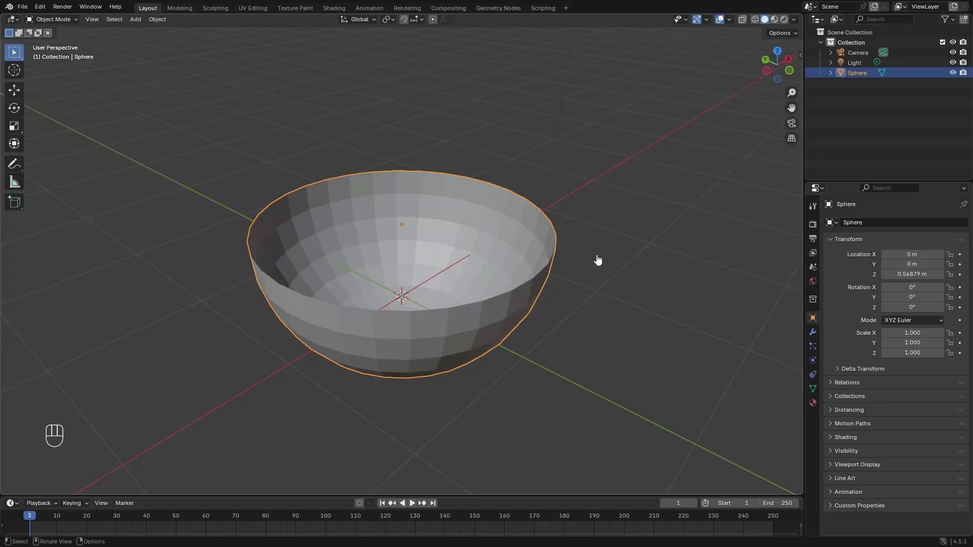
Enter Edit Mode on the half-sphere bowl.
{"action": "key", "text": "Tab"}
{"action": "middle_click_drag", "start_coordinate": [439, 176], "coordinate": [489, 181]}
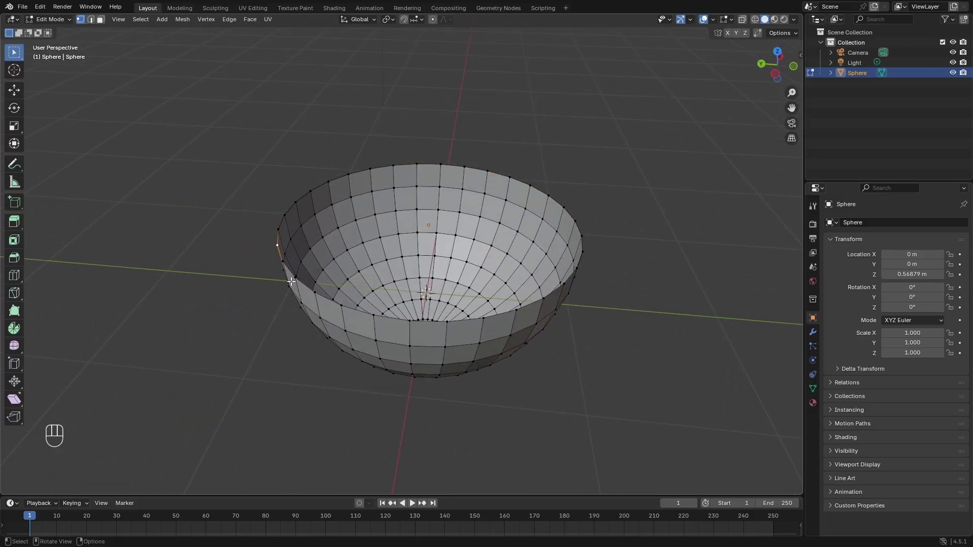
{"action": "middle_click_drag", "start_coordinate": [291, 282], "coordinate": [373, 229]}
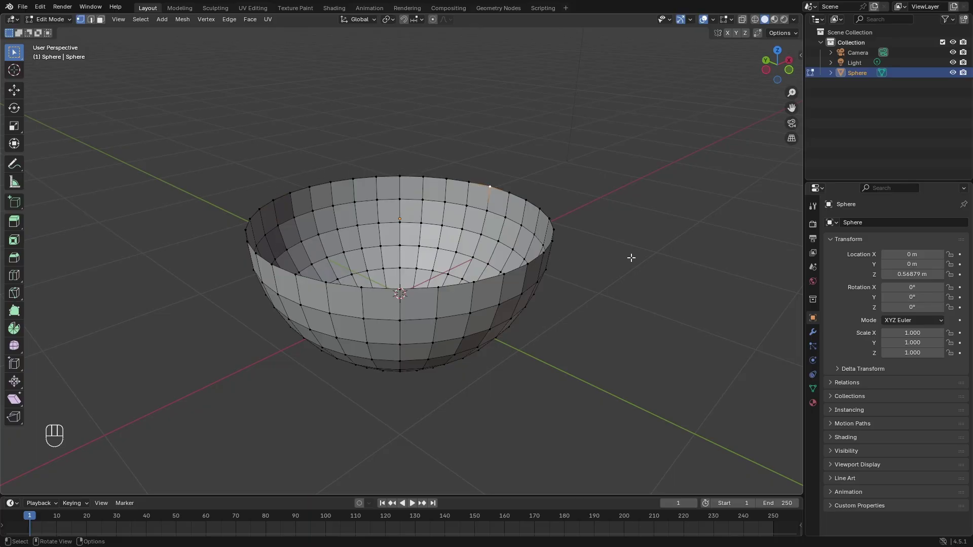
{"action": "middle_click_drag", "start_coordinate": [631, 258], "coordinate": [595, 228]}
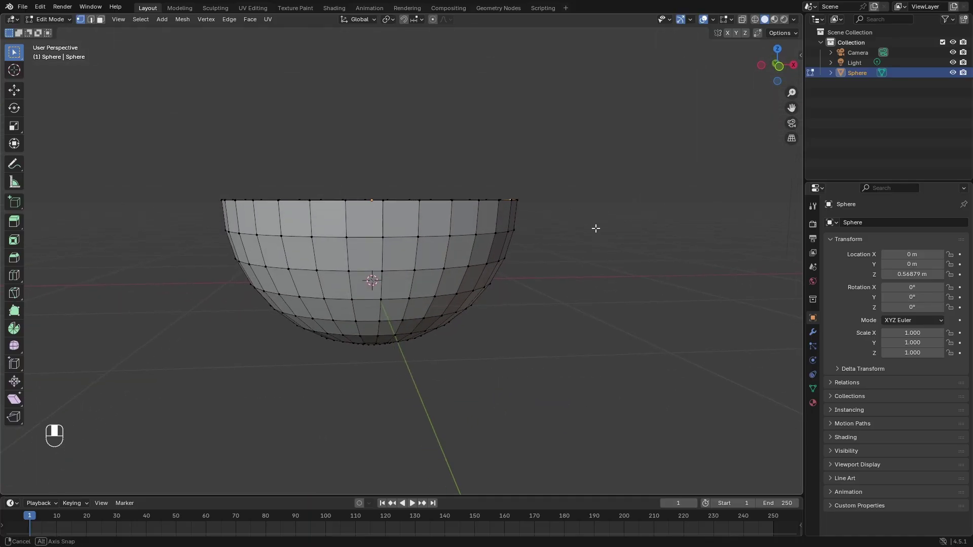
Try to box-select the bowl's rim vertices from the side and from the front view without X-ray.
{"action": "left_click_drag", "start_coordinate": [158, 164], "coordinate": [566, 210]}
{"action": "middle_click_drag", "start_coordinate": [567, 210], "coordinate": [382, 172]}
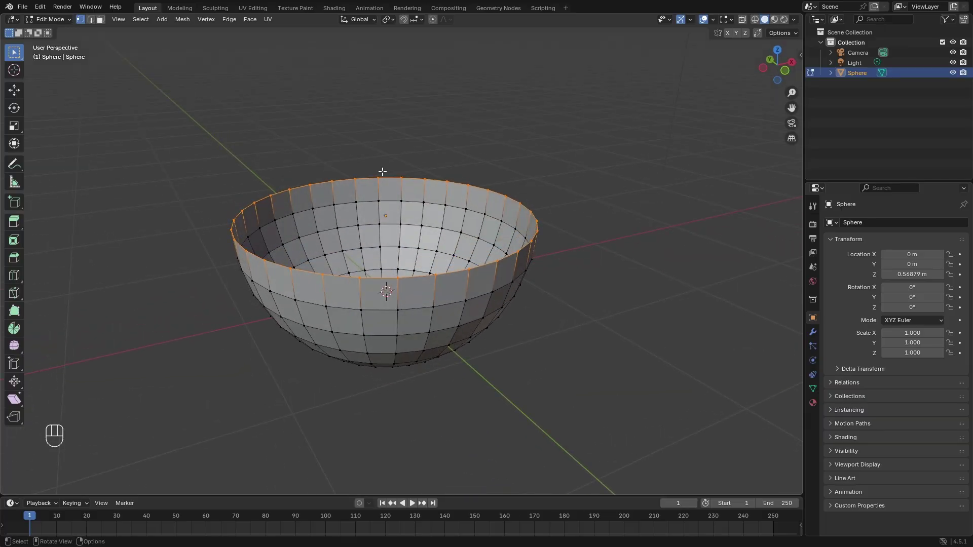
{"action": "left_click", "coordinate": [527, 168]}
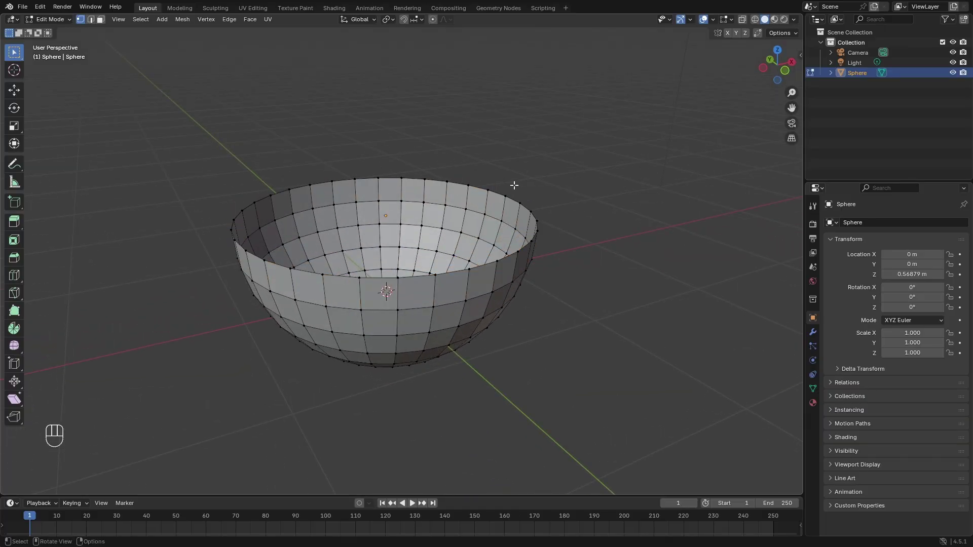
{"action": "key", "text": "KP_1"}
{"action": "left_click_drag", "start_coordinate": [212, 154], "coordinate": [564, 205]}
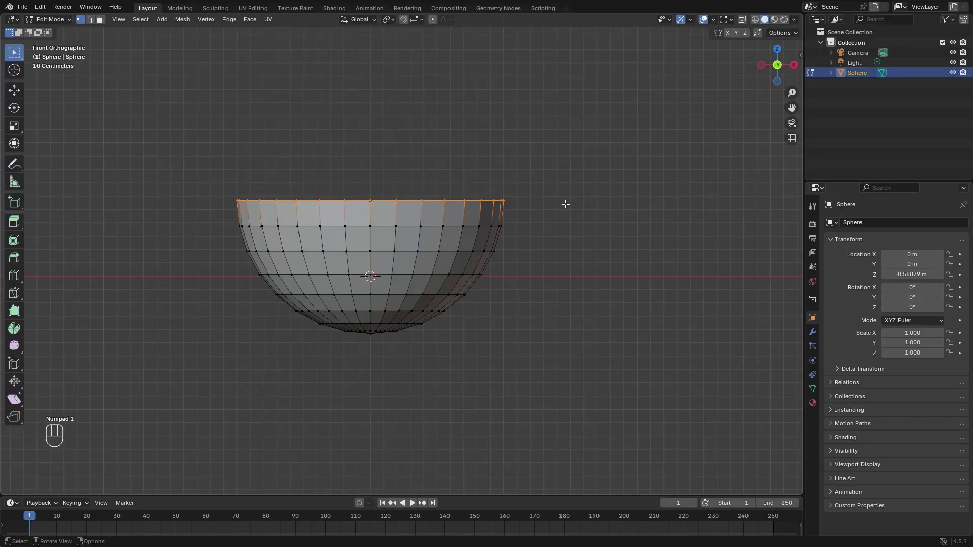
{"action": "middle_click_drag", "start_coordinate": [565, 205], "coordinate": [617, 129]}
Turn on X-ray, box-select all the bowl's rim vertices from the front view, and turn X-ray off again.
{"action": "key", "text": "KP_1"}
{"action": "left_click", "coordinate": [742, 23]}
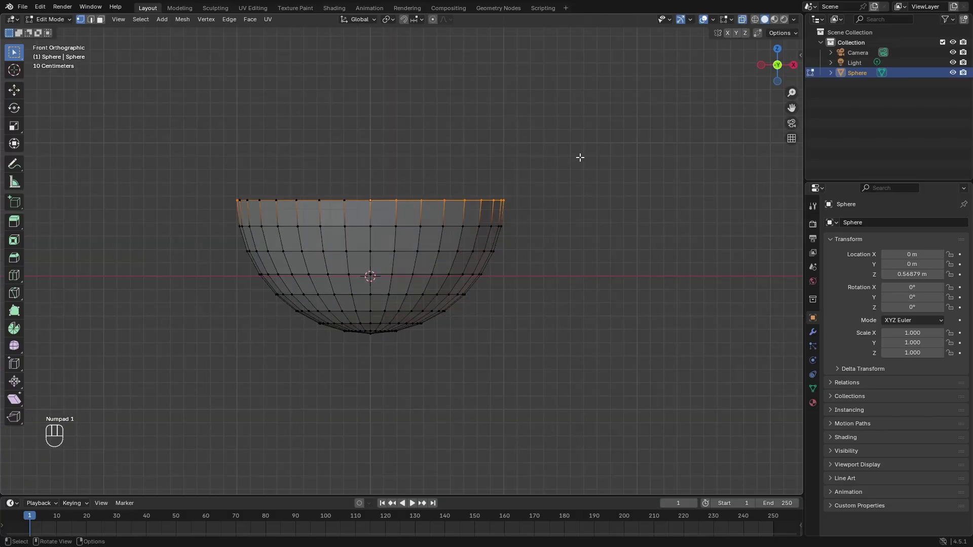
{"action": "left_click", "coordinate": [580, 157]}
{"action": "left_click_drag", "start_coordinate": [200, 159], "coordinate": [552, 211]}
{"action": "middle_click_drag", "start_coordinate": [551, 211], "coordinate": [661, 89]}
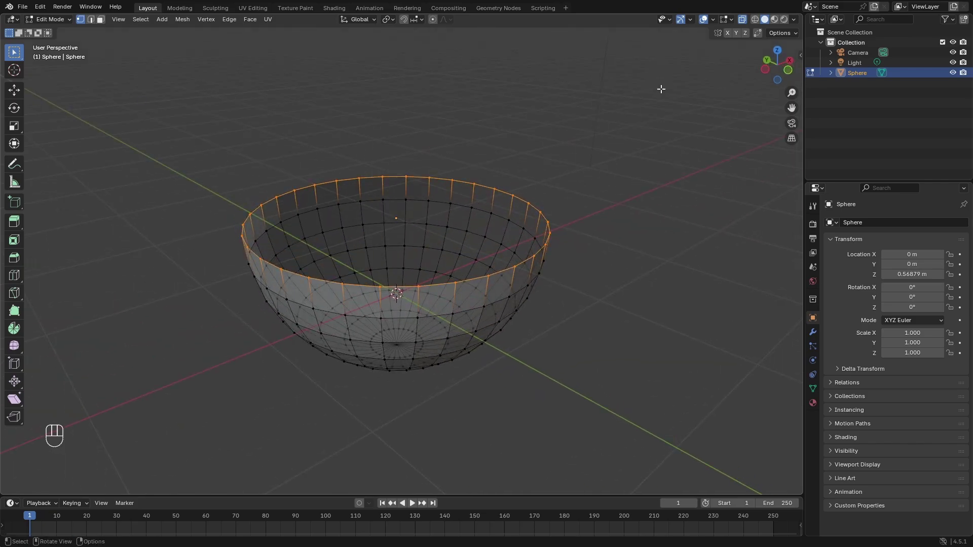
{"action": "left_click", "coordinate": [742, 19]}
{"action": "middle_click_drag", "start_coordinate": [562, 152], "coordinate": [541, 162]}
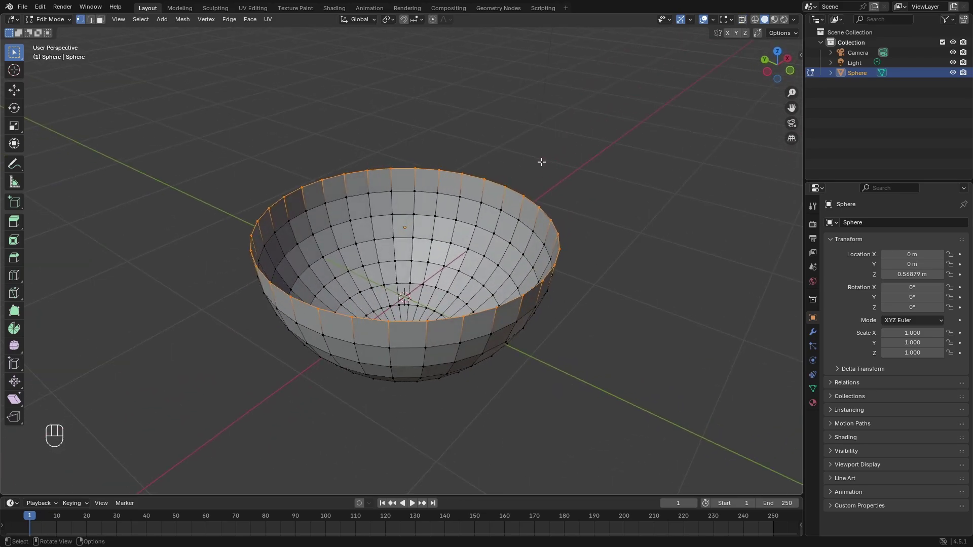
{"action": "left_click", "coordinate": [744, 21]}
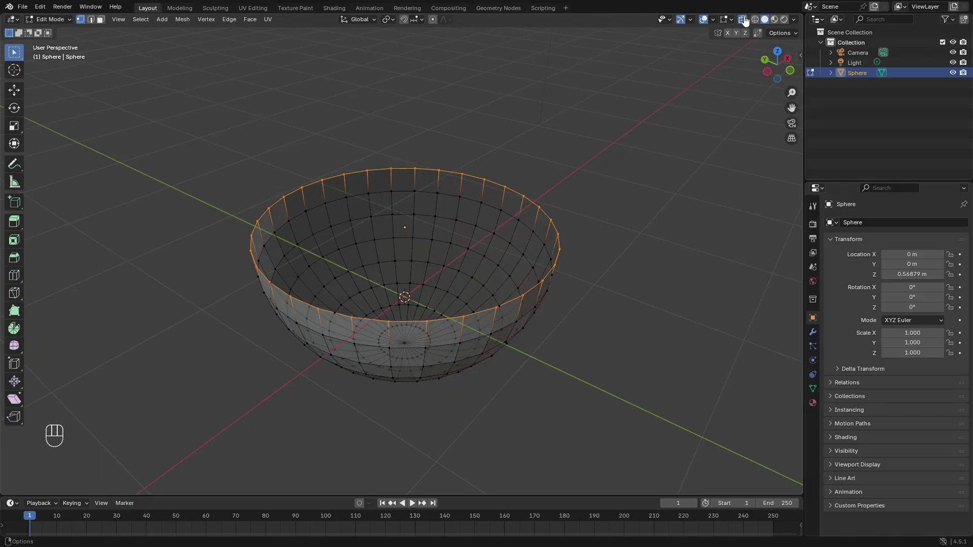
{"action": "left_click", "coordinate": [744, 20]}
Clear the current selection and loop-select the whole rim edge of the bowl.
{"action": "left_click", "coordinate": [570, 185]}
{"action": "middle_click_drag", "start_coordinate": [484, 179], "coordinate": [465, 176]}
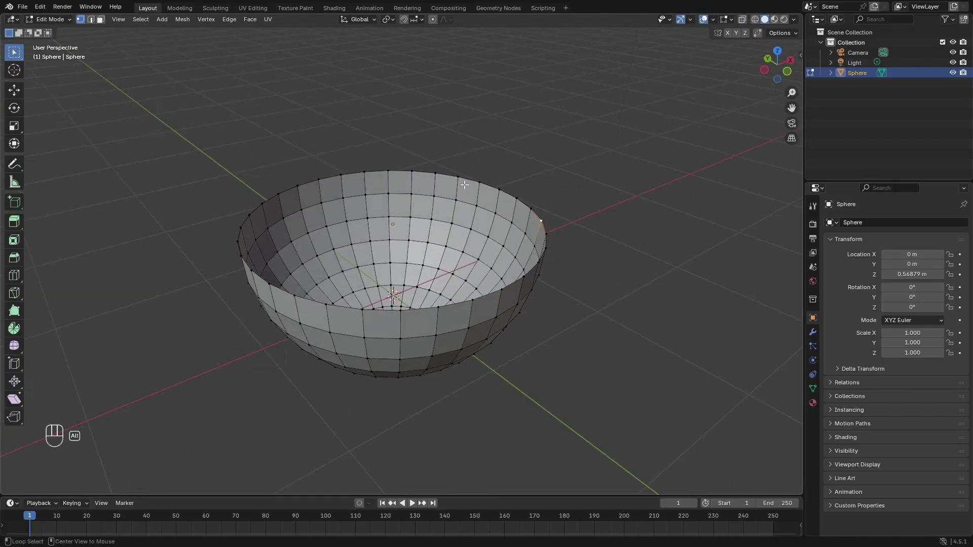
{"action": "left_click", "coordinate": [460, 179], "text": "alt"}
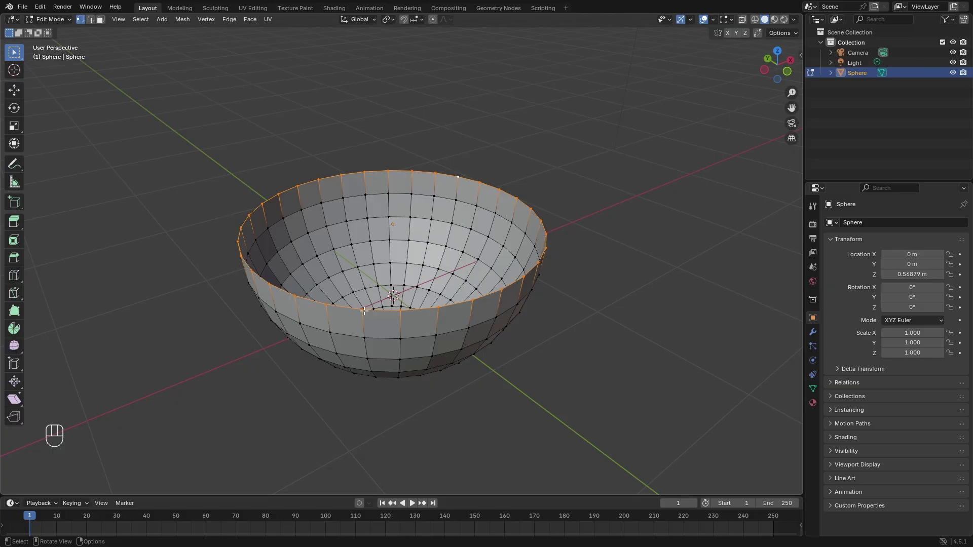
{"action": "mouse_move", "coordinate": [406, 179]}
{"action": "middle_mouse_down"}
{"action": "mouse_move", "coordinate": [342, 178]}
{"action": "mouse_move", "coordinate": [409, 195]}
{"action": "middle_mouse_up"}
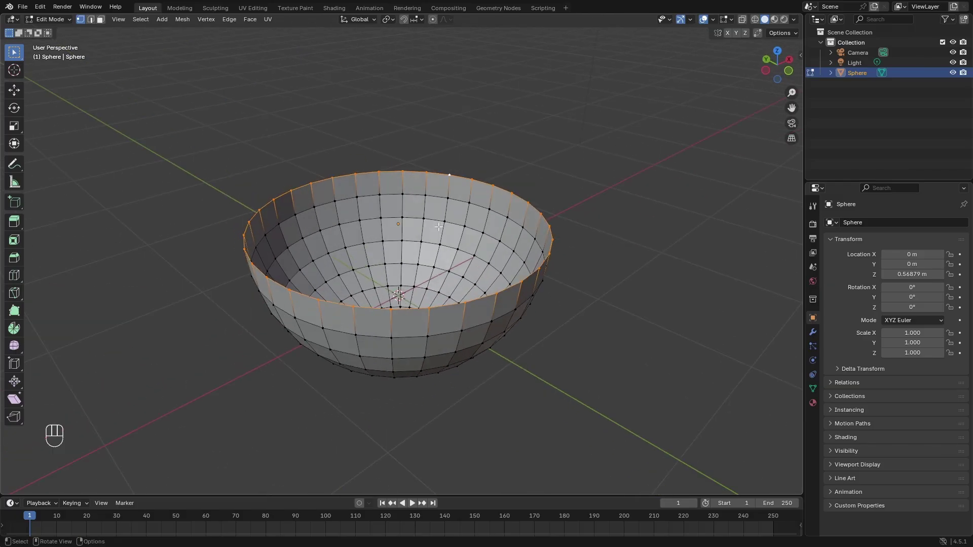
Loop-select the horizontal edge ring two rows below the bowl's rim.
{"action": "scroll", "coordinate": [443, 228], "scroll_direction": "up", "scroll_amount": 2}
{"action": "middle_click_drag", "start_coordinate": [439, 228], "coordinate": [443, 228]}
{"action": "left_click", "coordinate": [482, 232], "text": "alt"}
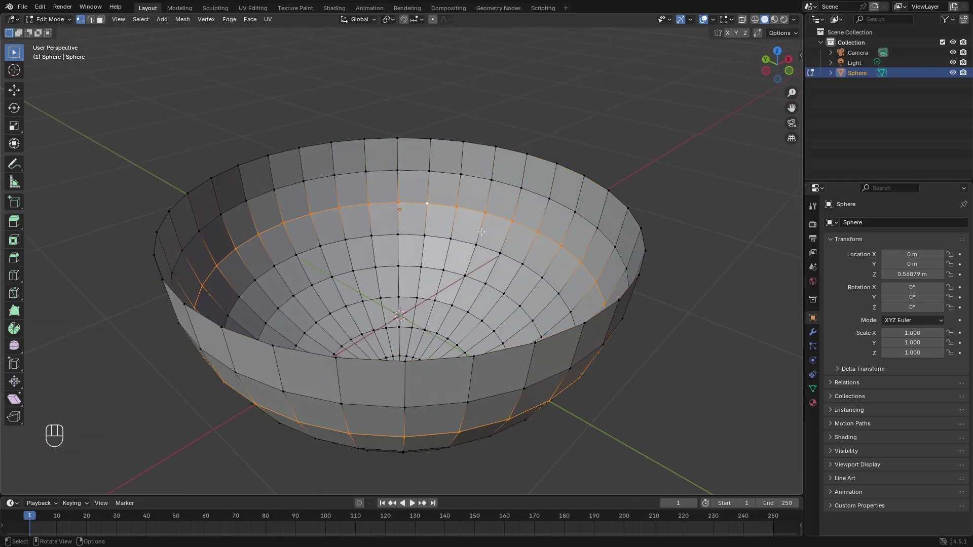
Select one vertex two rows below the rim, loop-select the vertical edge line through it, and undo that loop selection.
{"action": "left_click", "coordinate": [431, 203]}
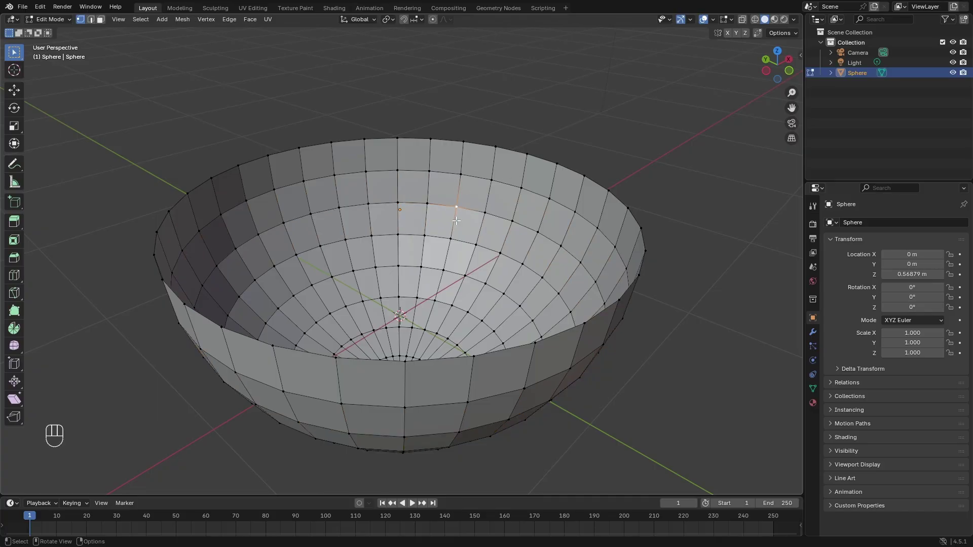
{"action": "scroll", "coordinate": [457, 221], "scroll_direction": "up", "scroll_amount": 3}
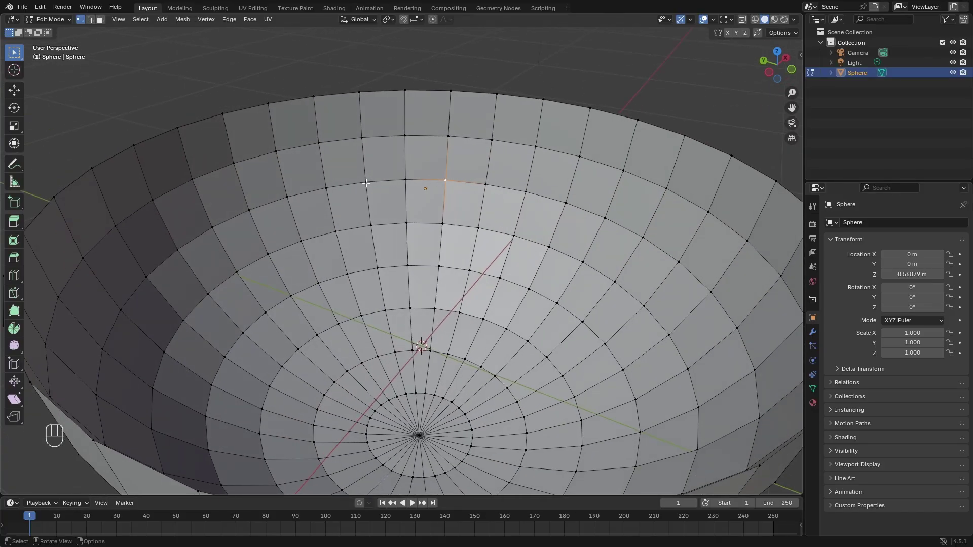
{"action": "middle_click_drag", "start_coordinate": [470, 218], "coordinate": [441, 198]}
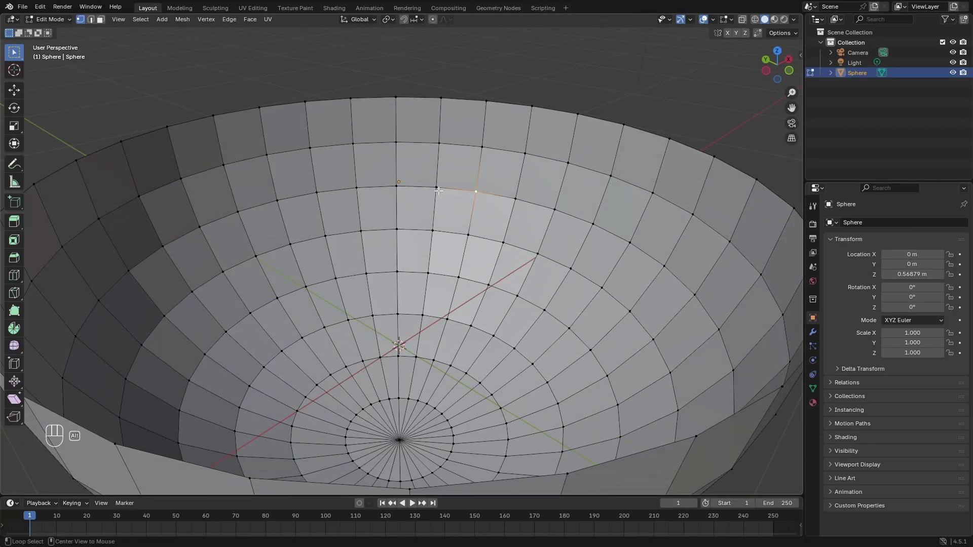
{"action": "left_click", "coordinate": [437, 194], "text": "alt"}
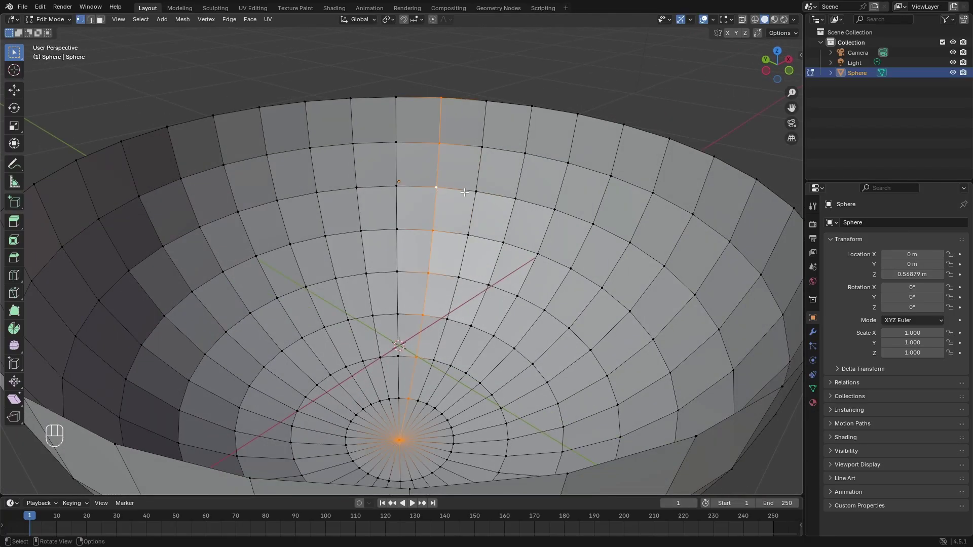
{"action": "key", "text": "ctrl+z"}
Loop-select the ring two rows below the rim, reduce it to one vertex, try its vertical loop, and undo it.
{"action": "left_click", "coordinate": [424, 189], "text": "alt"}
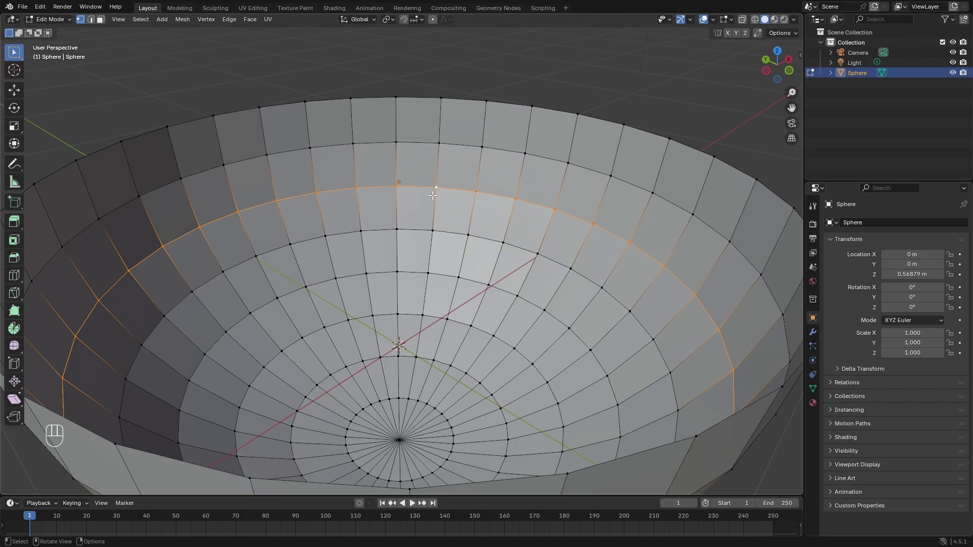
{"action": "left_click", "coordinate": [433, 195]}
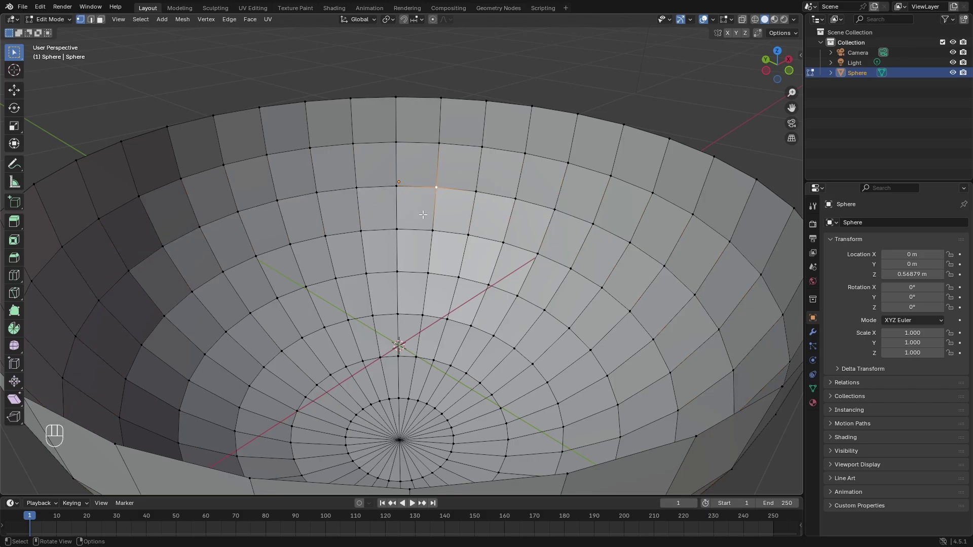
{"action": "left_click", "coordinate": [441, 196], "text": "alt"}
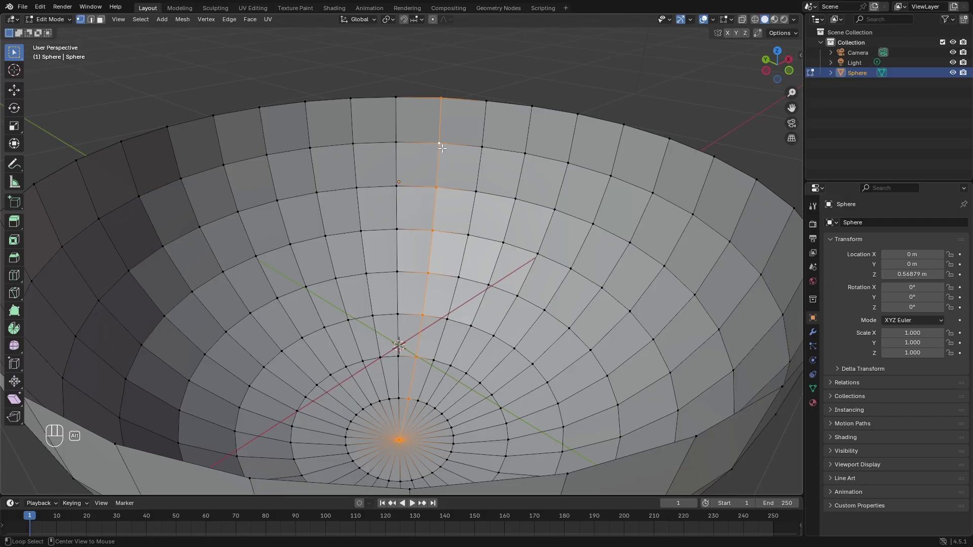
{"action": "key", "text": "ctrl+z"}
Loop-select the horizontal edge ring three rows below the bowl's rim.
{"action": "left_click", "coordinate": [436, 204], "text": "alt"}
{"action": "left_click", "coordinate": [437, 232]}
{"action": "left_click", "coordinate": [439, 231], "text": "alt"}
{"action": "left_click", "coordinate": [437, 230]}
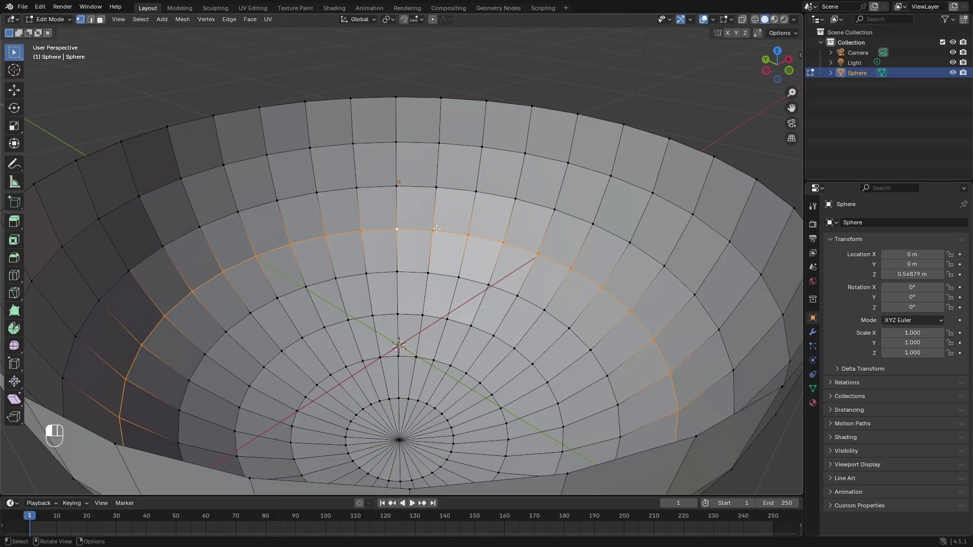
Alternate loop selection between a vertical edge line and the horizontal ring two rows below the rim.
{"action": "left_click", "coordinate": [438, 190], "text": "alt"}
{"action": "left_click", "coordinate": [428, 276], "text": "alt"}
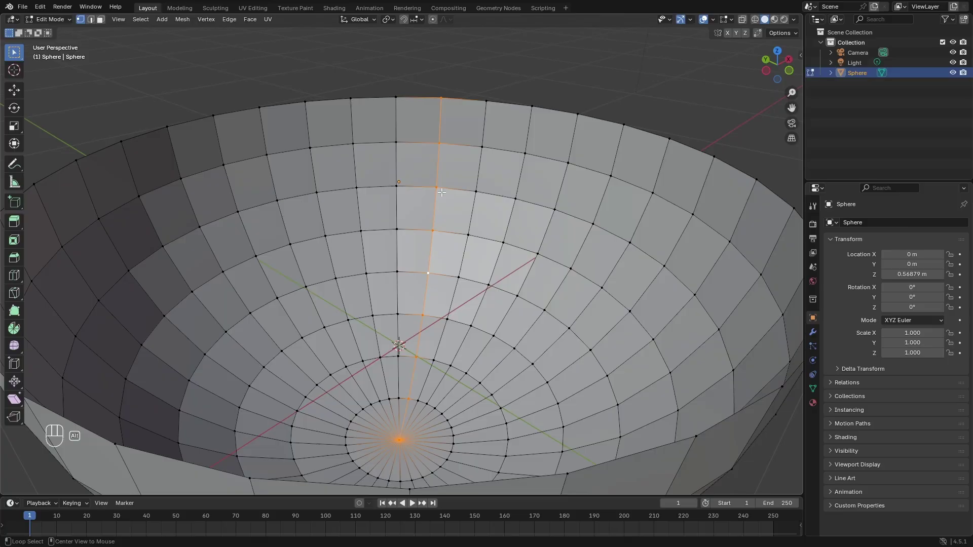
{"action": "left_click", "coordinate": [438, 145], "text": "alt"}
{"action": "left_click", "coordinate": [428, 273]}
{"action": "left_click", "coordinate": [439, 186], "text": "alt"}
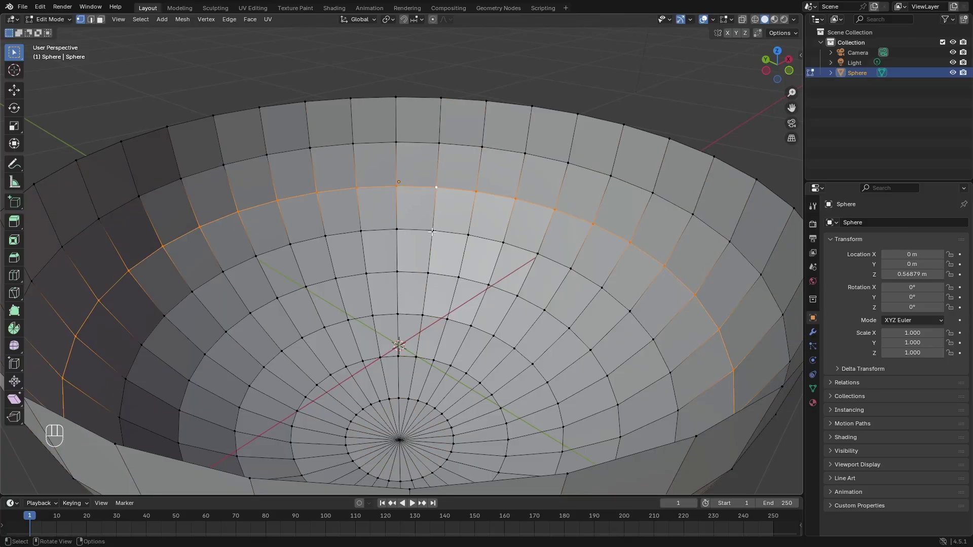
Select a single vertex one row below the rim, try loop selections around it, and undo each one.
{"action": "left_click", "coordinate": [429, 273]}
{"action": "left_click", "coordinate": [435, 207], "text": "alt"}
{"action": "left_click", "coordinate": [440, 147]}
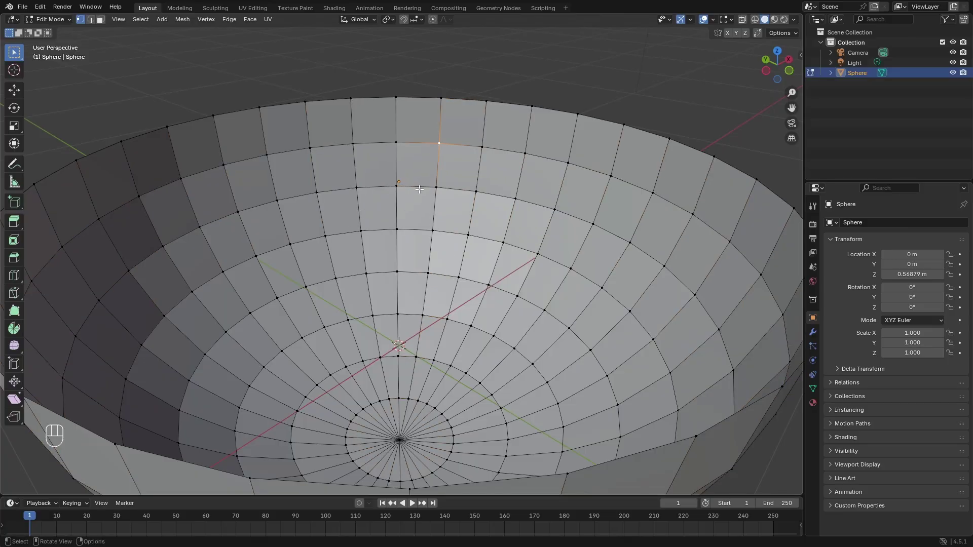
{"action": "left_click", "coordinate": [420, 189], "text": "alt"}
{"action": "key", "text": "ctrl+z"}
{"action": "left_click", "coordinate": [458, 149], "text": "alt"}
{"action": "key", "text": "ctrl+z"}
{"action": "left_click", "coordinate": [438, 142], "text": "alt"}
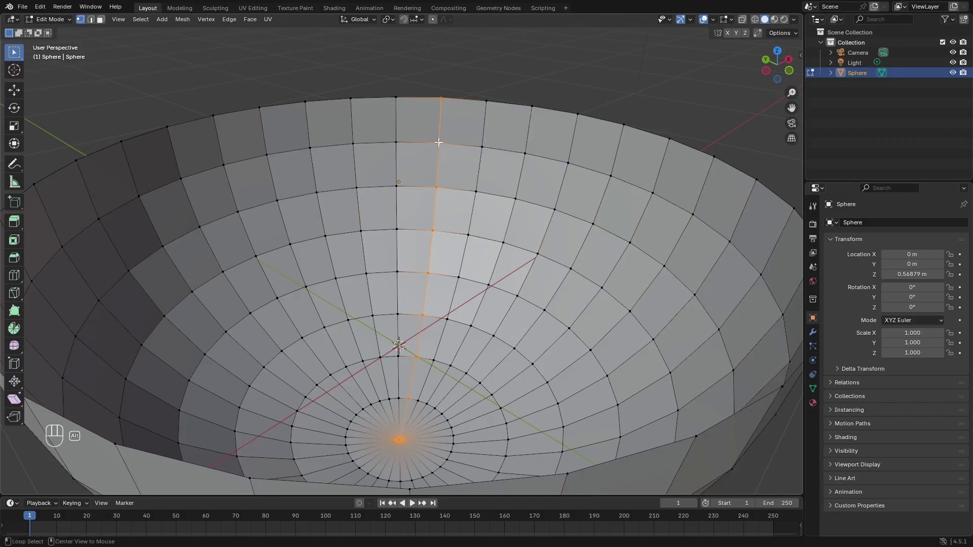
{"action": "left_click", "coordinate": [428, 146], "text": "alt"}
{"action": "key", "text": "ctrl+z"}
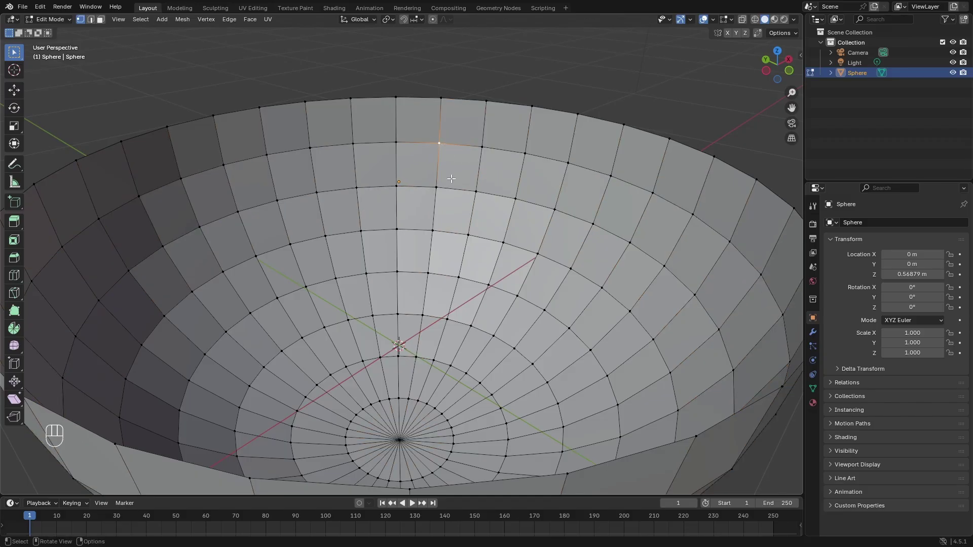
Pick the vertical edge below that vertex and a neighbouring horizontal edge in turn to switch the loop's direction.
{"action": "left_click", "coordinate": [451, 188], "text": "alt"}
{"action": "left_click", "coordinate": [437, 162], "text": "alt"}
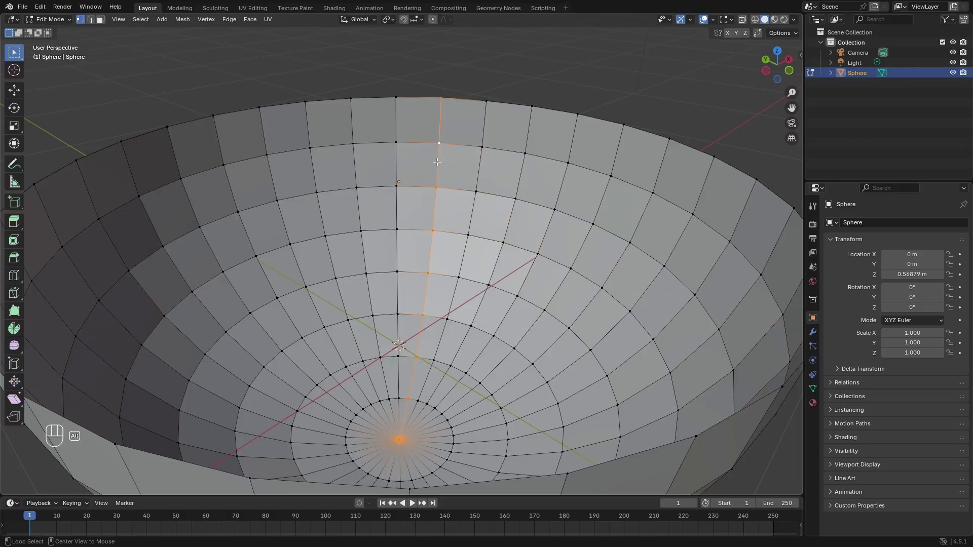
{"action": "left_click", "coordinate": [453, 188], "text": "alt"}
{"action": "left_click", "coordinate": [438, 171], "text": "alt"}
{"action": "left_click", "coordinate": [448, 188], "text": "alt"}
{"action": "left_click", "coordinate": [440, 163], "text": "alt"}
Loop-select different vertical edge lines along the inside wall of the bowl.
{"action": "left_click", "coordinate": [478, 179], "text": "alt"}
{"action": "left_click", "coordinate": [563, 195], "text": "alt"}
{"action": "left_click", "coordinate": [596, 212], "text": "alt"}
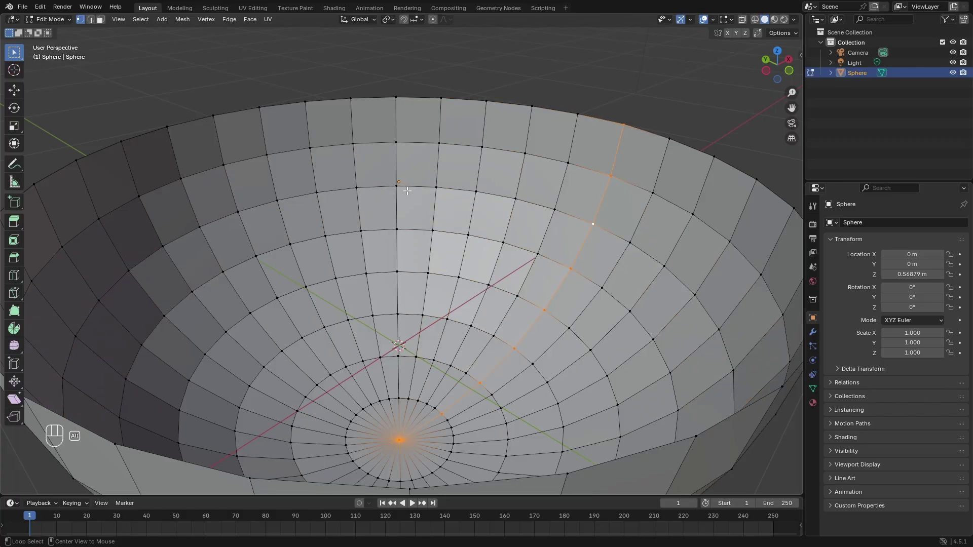
{"action": "left_click", "coordinate": [393, 175], "text": "alt"}
Loop-select another vertical edge line, try moving it, cancel the move, and loop-select further edges on the inner wall.
{"action": "left_click", "coordinate": [279, 176], "text": "alt"}
{"action": "key", "text": "g"}
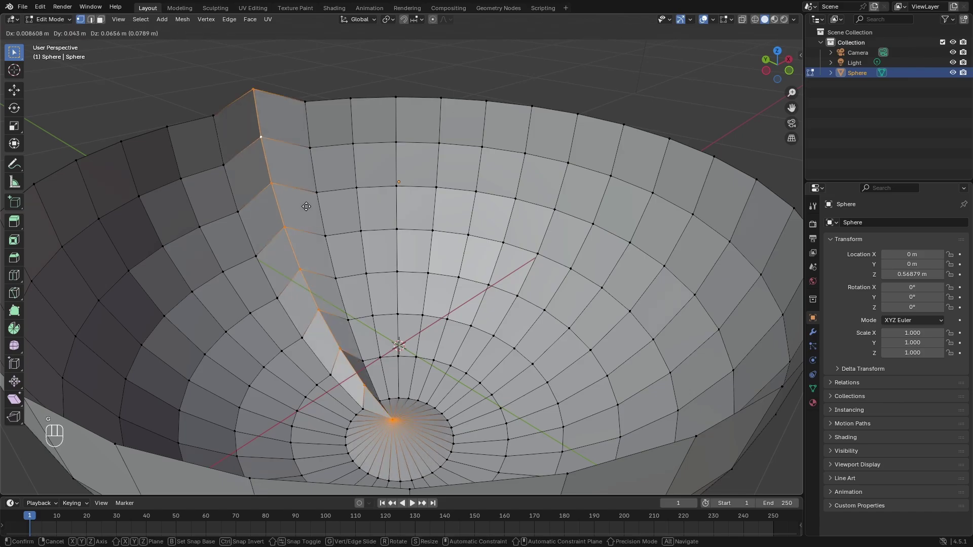
{"action": "right_click", "coordinate": [365, 224]}
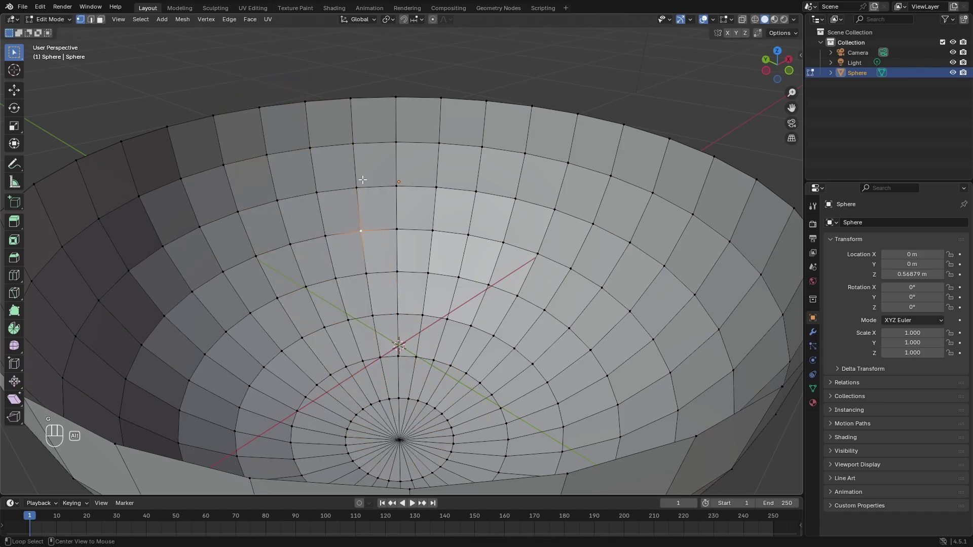
{"action": "left_click", "coordinate": [368, 213], "text": "alt"}
{"action": "left_click", "coordinate": [416, 170], "text": "alt"}
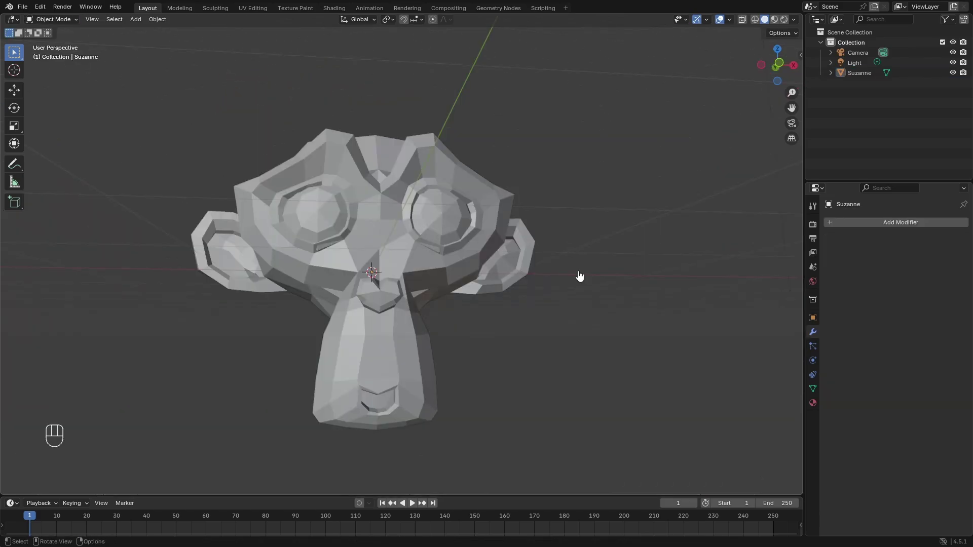
Select the Suzanne monkey head and apply Shade Auto Smooth with a 30° angle.
{"action": "middle_click_drag", "start_coordinate": [540, 296], "coordinate": [246, 306]}
{"action": "left_click", "coordinate": [344, 266]}
{"action": "middle_click_drag", "start_coordinate": [440, 235], "coordinate": [207, 130]}
{"action": "left_click", "coordinate": [157, 19]}
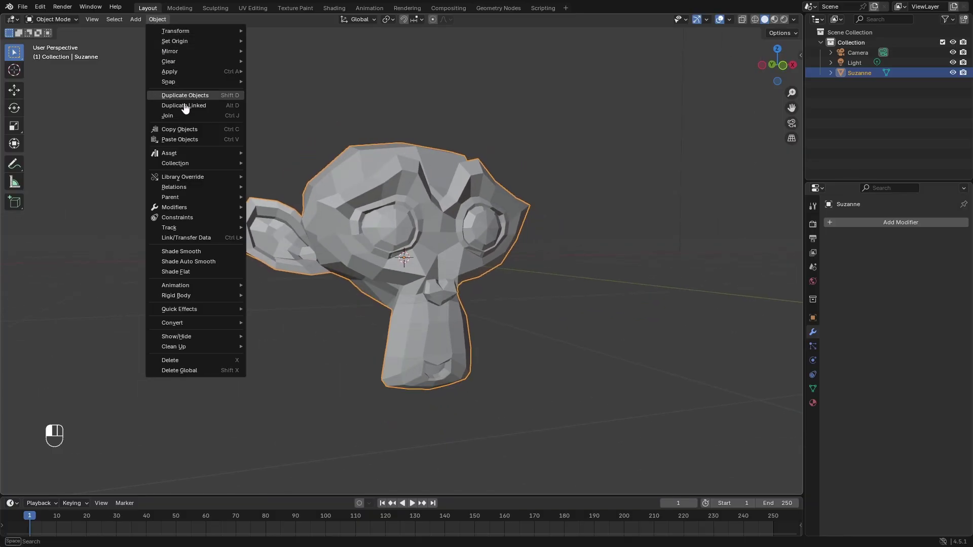
{"action": "left_click", "coordinate": [223, 263]}
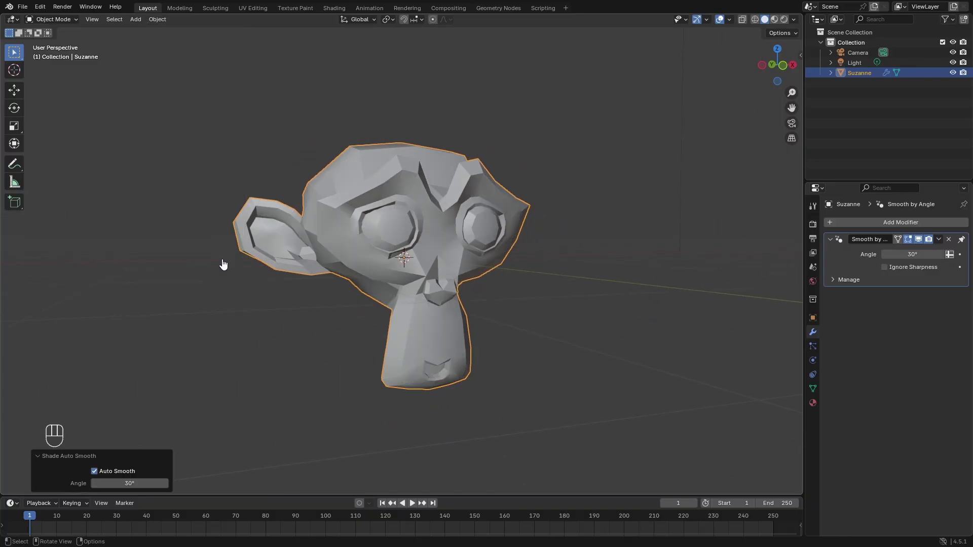
Set the Smooth by Angle modifier's angle to 8.19° and toggle its viewport display off and on.
{"action": "middle_click_drag", "start_coordinate": [413, 237], "coordinate": [512, 211]}
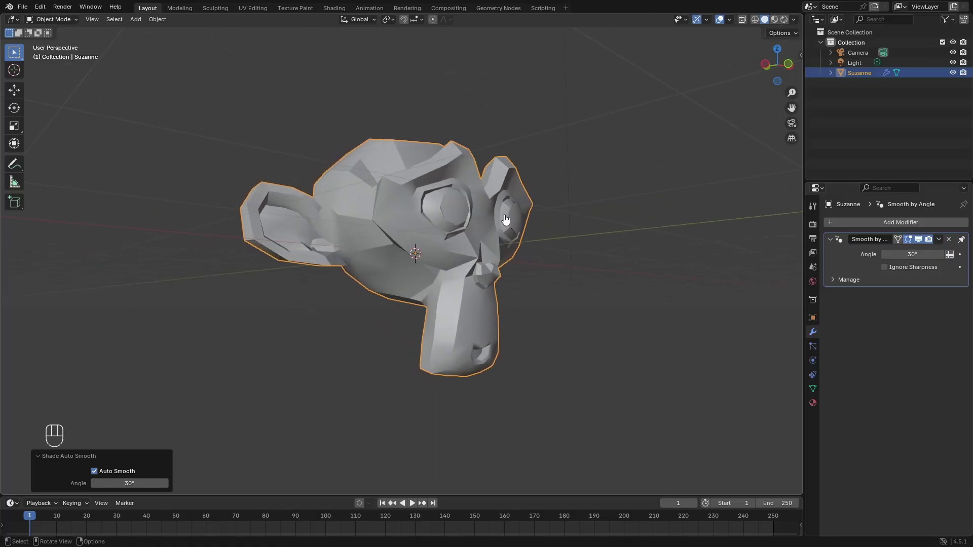
{"action": "scroll", "coordinate": [628, 274], "scroll_direction": "up", "scroll_amount": 3}
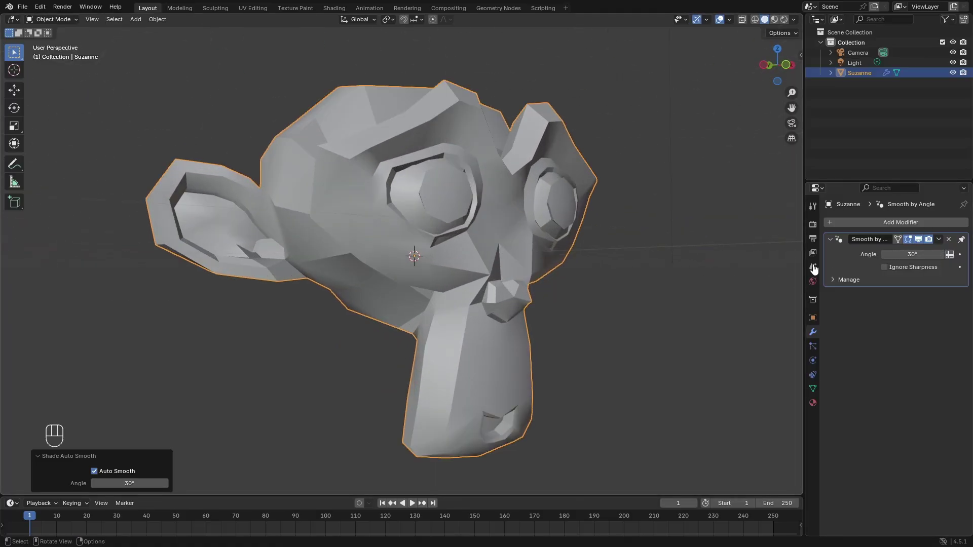
{"action": "left_click", "coordinate": [912, 255]}
{"action": "mouse_move", "coordinate": [912, 254]}
{"action": "left_mouse_down"}
{"action": "mouse_move", "coordinate": [902, 254]}
{"action": "mouse_move", "coordinate": [945, 255]}
{"action": "mouse_move", "coordinate": [899, 254]}
{"action": "mouse_move", "coordinate": [915, 248]}
{"action": "left_mouse_up"}
{"action": "left_click", "coordinate": [920, 240]}
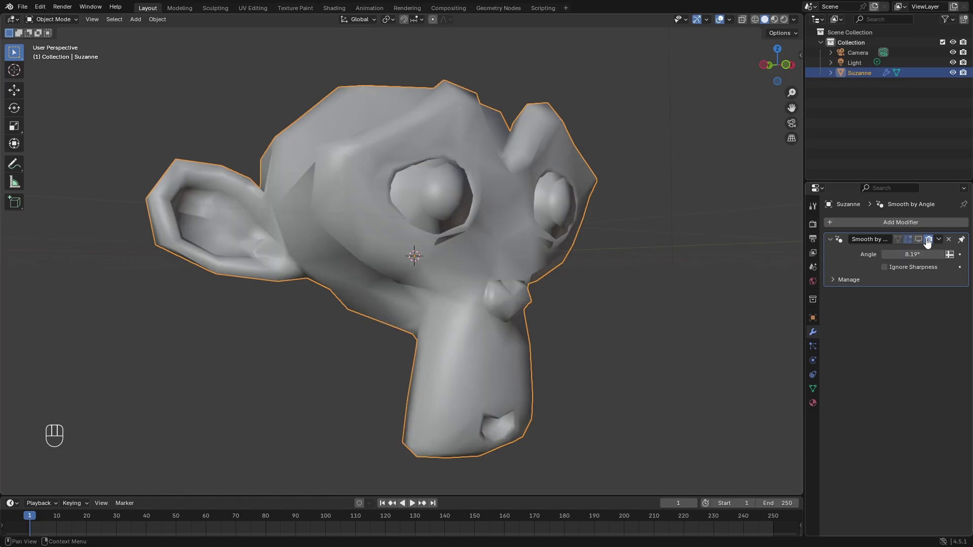
{"action": "left_click", "coordinate": [919, 240]}
{"action": "middle_click_drag", "start_coordinate": [601, 264], "coordinate": [738, 245]}
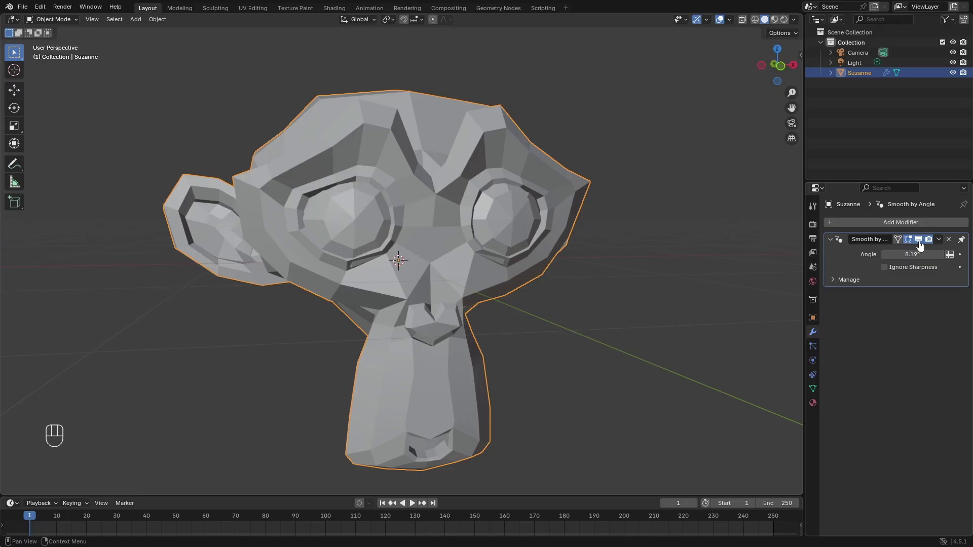
Set the Smooth by Angle modifier's angle to 52.5° and inspect the head's shading from several sides.
{"action": "left_click_drag", "start_coordinate": [912, 254], "coordinate": [941, 254]}
{"action": "middle_click_drag", "start_coordinate": [572, 293], "coordinate": [157, 315]}
{"action": "scroll", "coordinate": [157, 315], "scroll_direction": "down", "scroll_amount": 3}
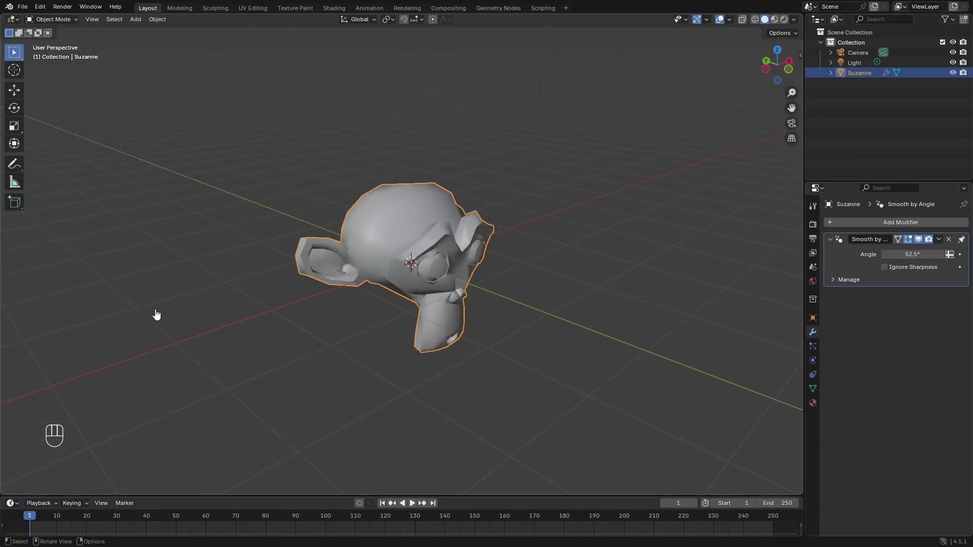
{"action": "scroll", "coordinate": [156, 315], "scroll_direction": "down", "scroll_amount": 1}
{"action": "middle_click_drag", "start_coordinate": [437, 308], "coordinate": [416, 292]}
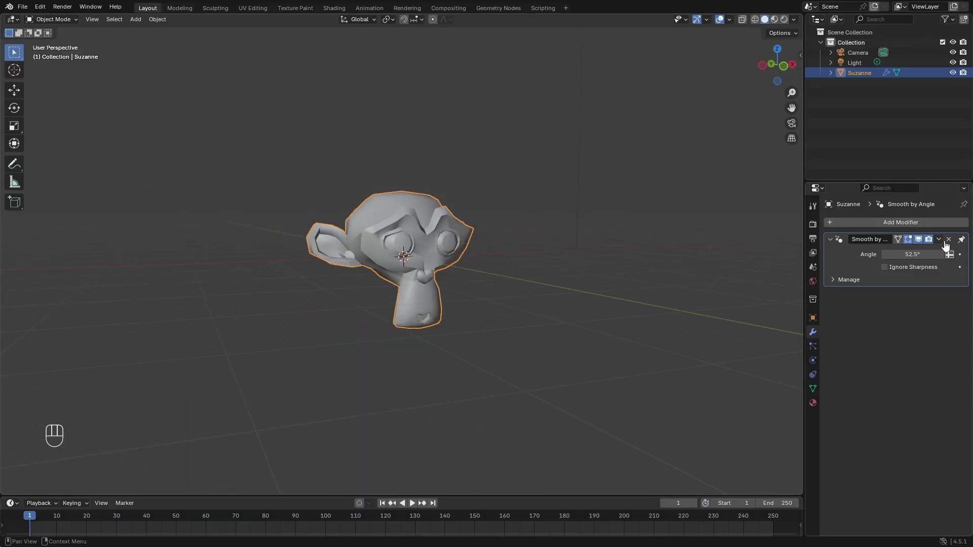
Remove the Smooth by Angle modifier from Suzanne and apply Shade Flat with sharp edges kept.
{"action": "left_click", "coordinate": [948, 239]}
{"action": "scroll", "coordinate": [185, 72], "scroll_direction": "up", "scroll_amount": 1}
{"action": "left_click", "coordinate": [157, 19]}
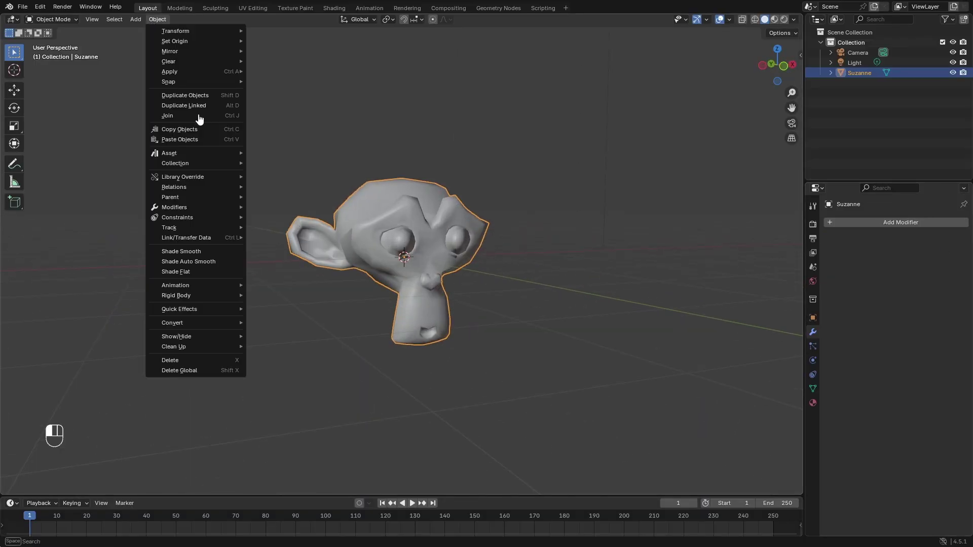
{"action": "left_click", "coordinate": [213, 271]}
{"action": "scroll", "coordinate": [427, 271], "scroll_direction": "up", "scroll_amount": 5}
{"action": "scroll", "coordinate": [547, 261], "scroll_direction": "down", "scroll_amount": 4}
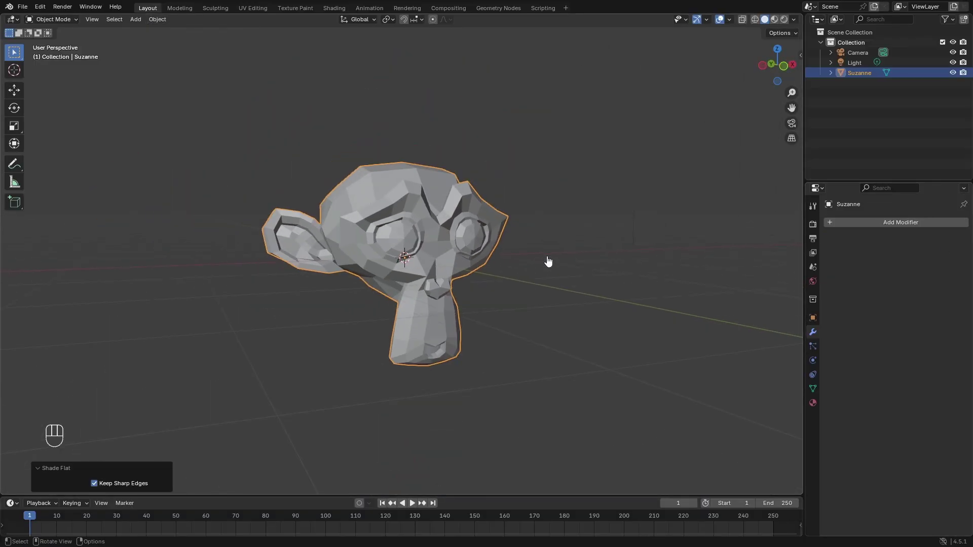
Undo the flat shading, redo it for comparison, and undo the last two operations.
{"action": "key", "text": "ctrl+z"}
{"action": "key", "text": "ctrl"}
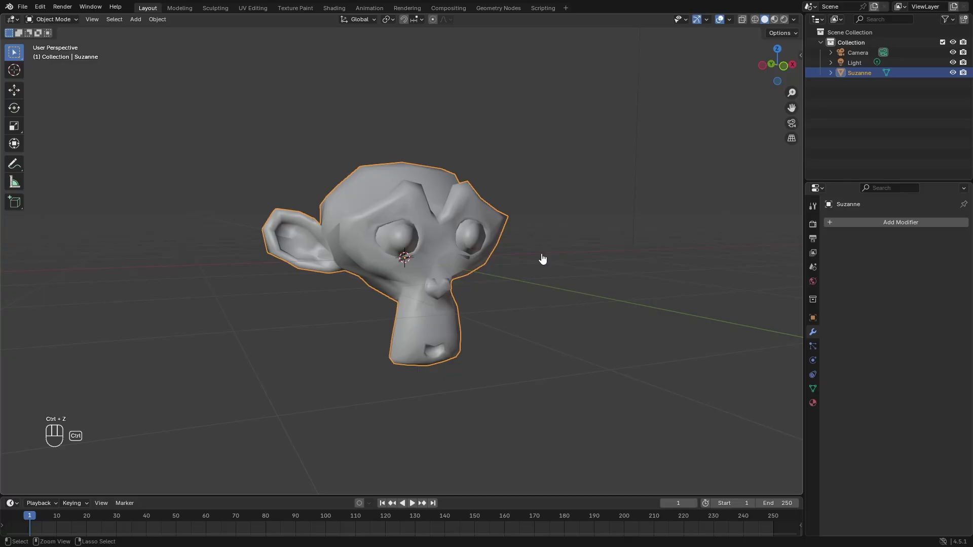
{"action": "key", "text": "ctrl+shift+z"}
{"action": "key", "text": "ctrl+z"}
{"action": "key", "text": "ctrl+z"}
{"action": "mouse_move", "coordinate": [589, 256]}
{"action": "middle_mouse_down"}
{"action": "mouse_move", "coordinate": [525, 247]}
{"action": "mouse_move", "coordinate": [612, 263]}
{"action": "mouse_move", "coordinate": [596, 259]}
{"action": "middle_mouse_up"}
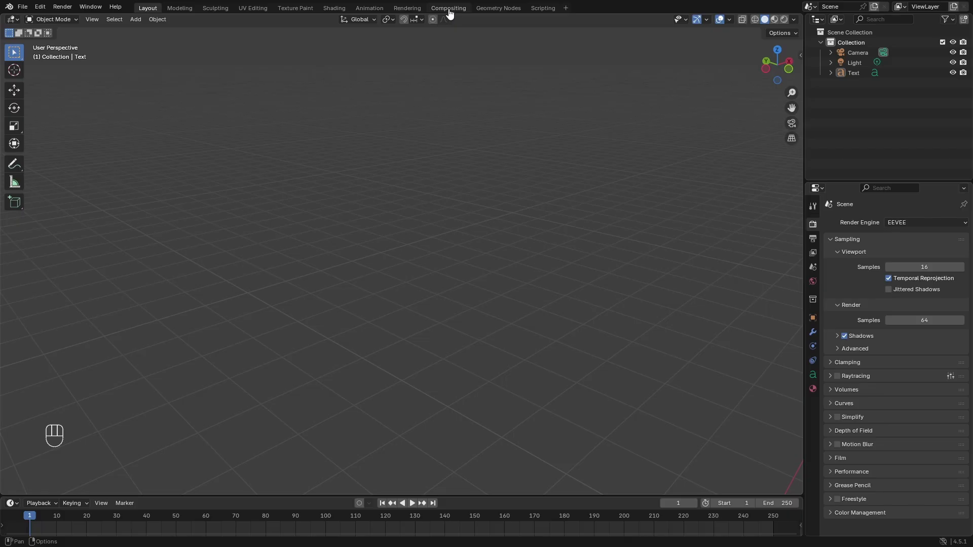
Switch the 3D viewport area to the Compositor editor and enable Use Nodes.
{"action": "left_click", "coordinate": [12, 20]}
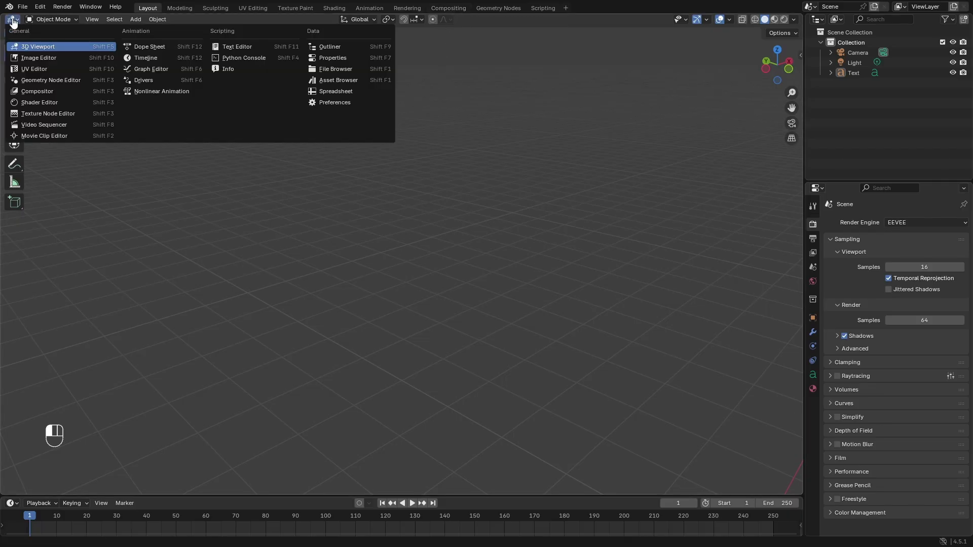
{"action": "left_click", "coordinate": [40, 92]}
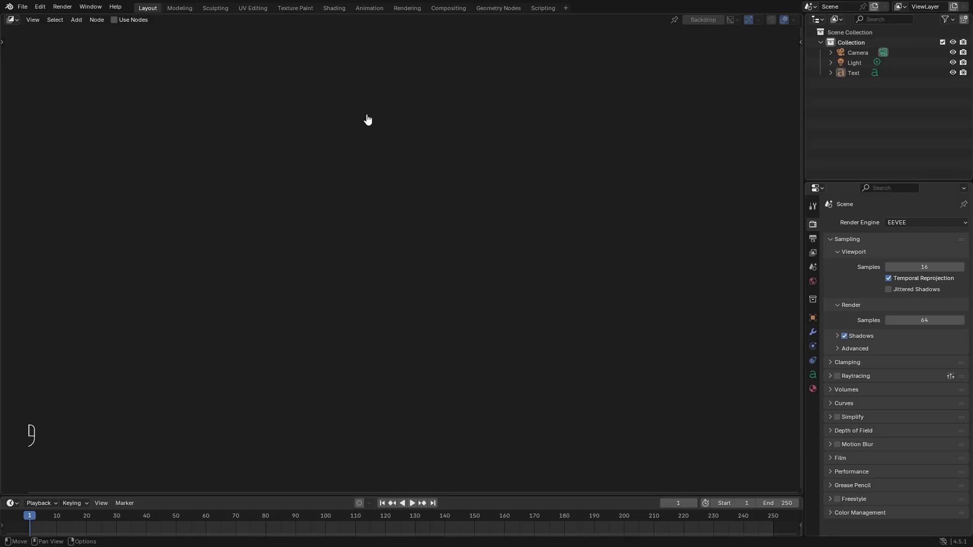
{"action": "left_click", "coordinate": [118, 21]}
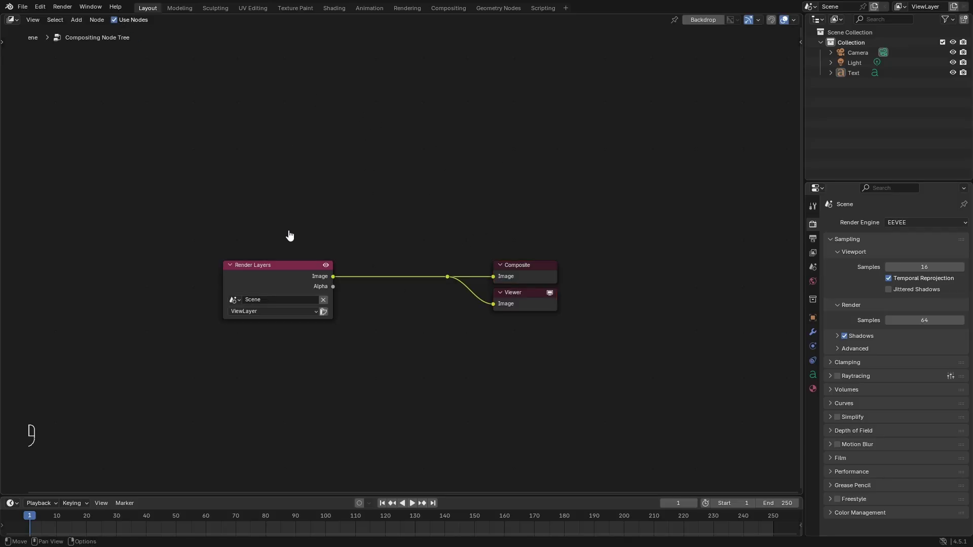
Move the Render Layers node farther from the Composite and Viewer nodes and shift the Viewer node slightly below Composite.
{"action": "middle_click_drag", "start_coordinate": [290, 236], "coordinate": [345, 225]}
{"action": "left_click_drag", "start_coordinate": [343, 256], "coordinate": [223, 248]}
{"action": "mouse_move", "coordinate": [580, 290]}
{"action": "left_mouse_down"}
{"action": "mouse_move", "coordinate": [589, 310]}
{"action": "mouse_move", "coordinate": [586, 292]}
{"action": "left_mouse_up"}
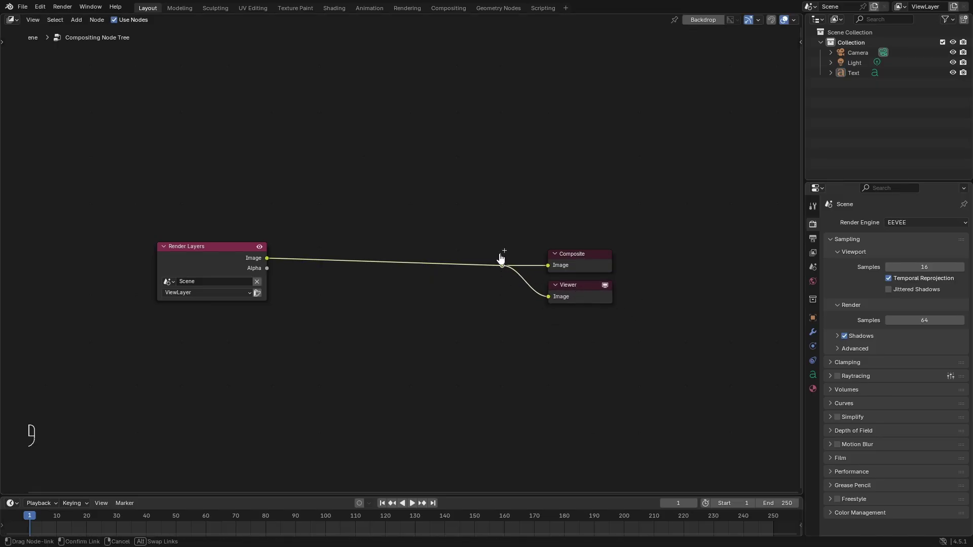
{"action": "left_click_drag", "start_coordinate": [501, 259], "coordinate": [472, 265]}
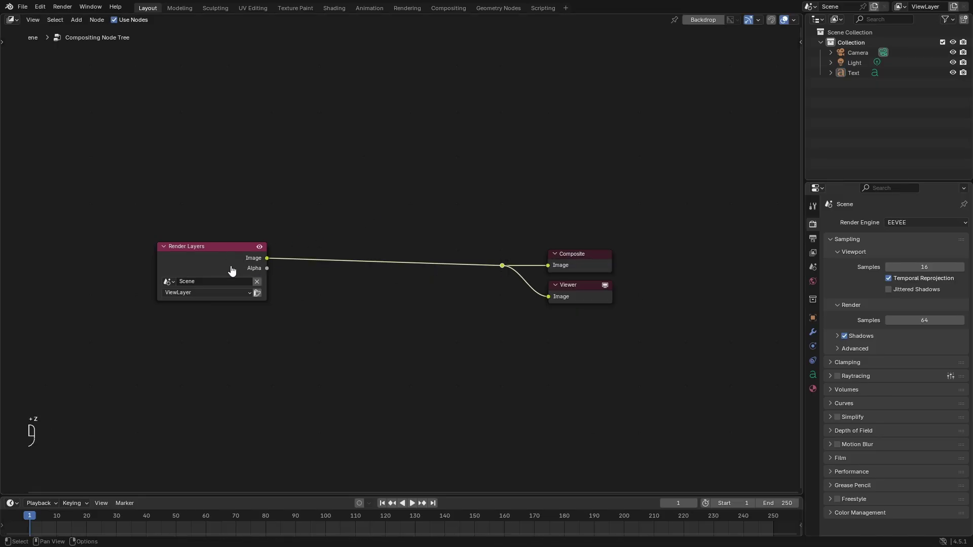
{"action": "left_click_drag", "start_coordinate": [231, 270], "coordinate": [181, 271]}
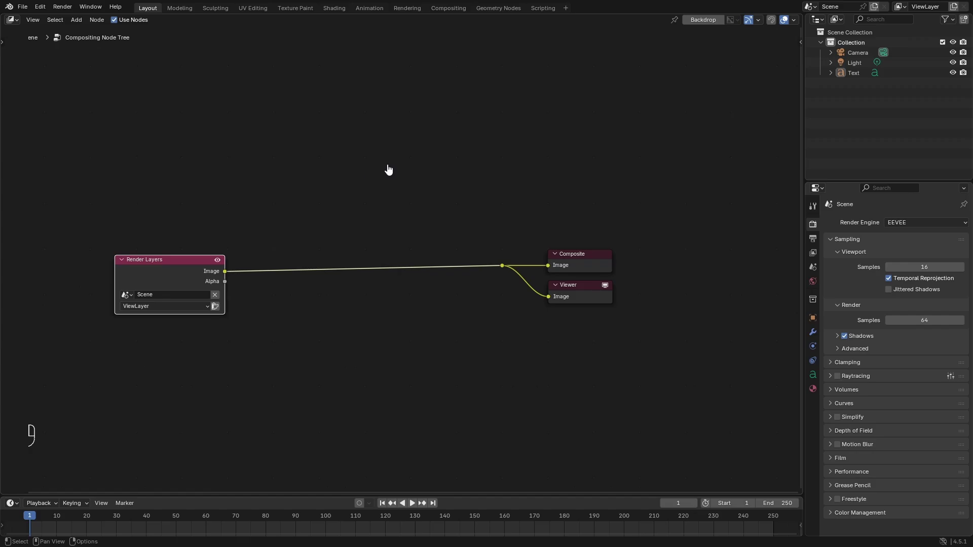
Enable the backdrop to show the rendered image behind the compositing nodes.
{"action": "left_click", "coordinate": [702, 20]}
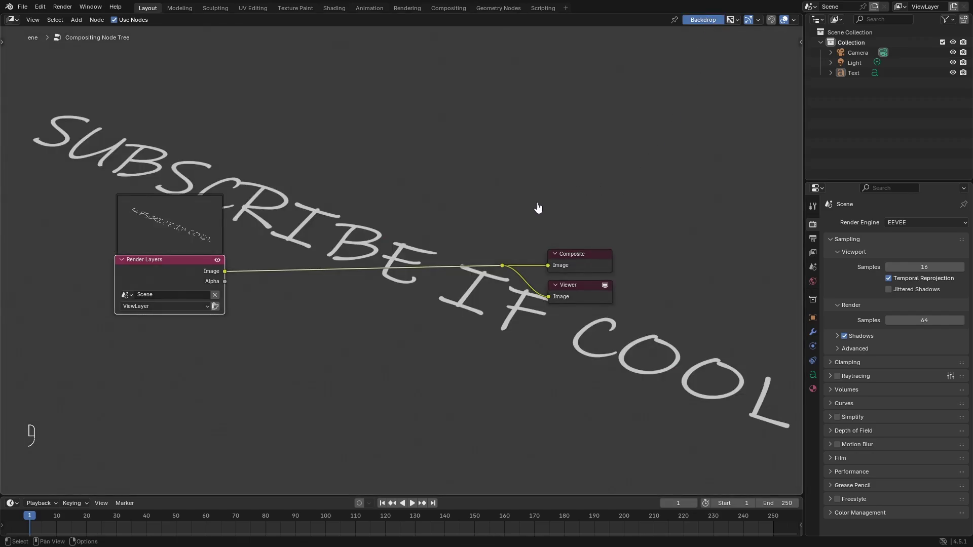
{"action": "middle_click_drag", "start_coordinate": [565, 167], "coordinate": [509, 317]}
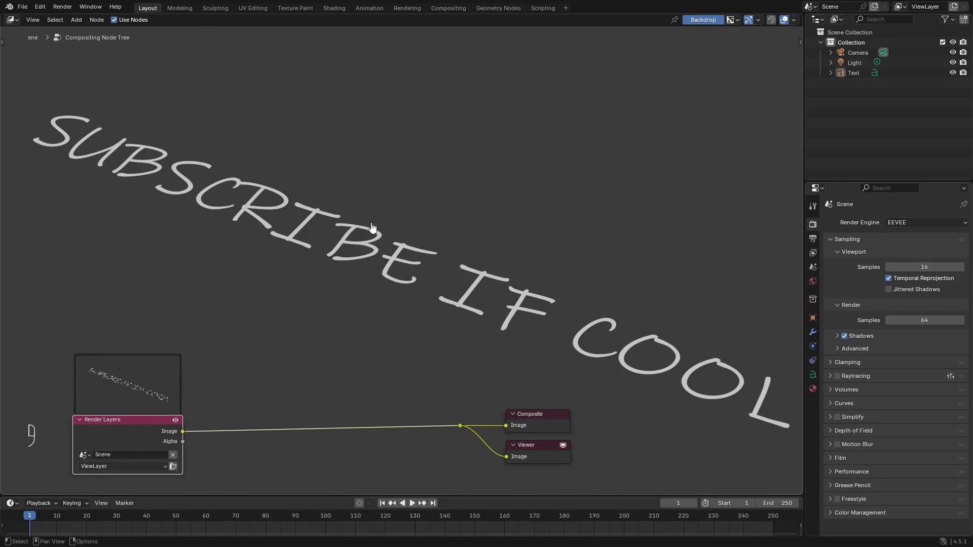